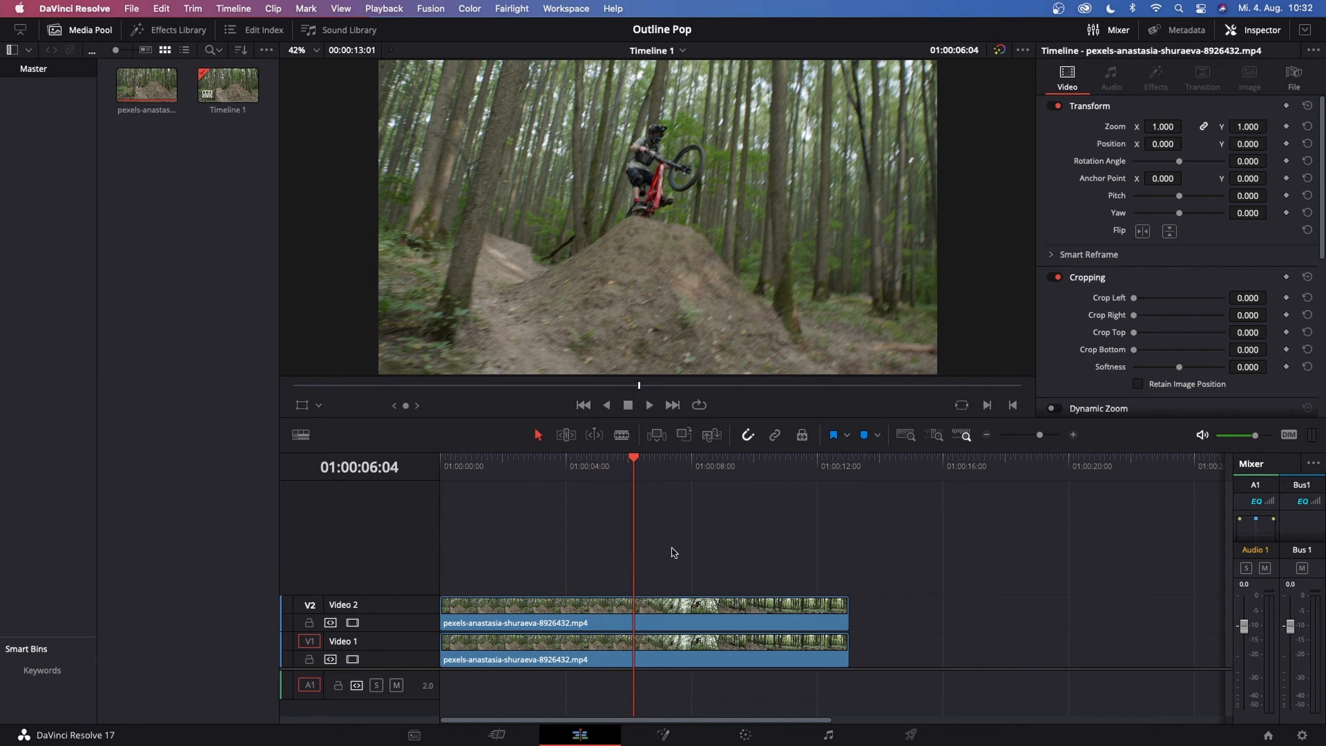
Add timeline markers at 01:00:06:04, where the jump starts, and at 01:00:08:16, where the rider lands
{"action": "key", "text": "m"}
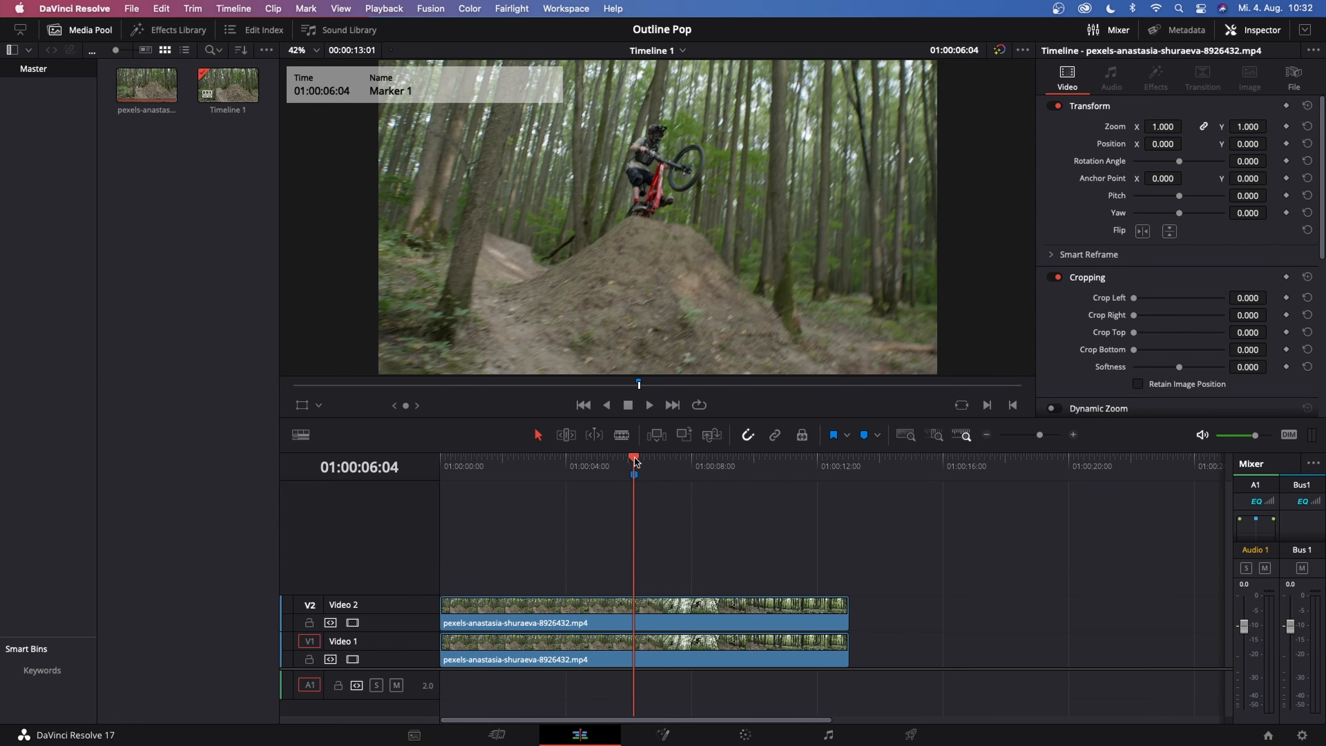
{"action": "mouse_move", "coordinate": [647, 462]}
{"action": "left_mouse_down"}
{"action": "mouse_move", "coordinate": [673, 462]}
{"action": "mouse_move", "coordinate": [711, 488]}
{"action": "left_mouse_up"}
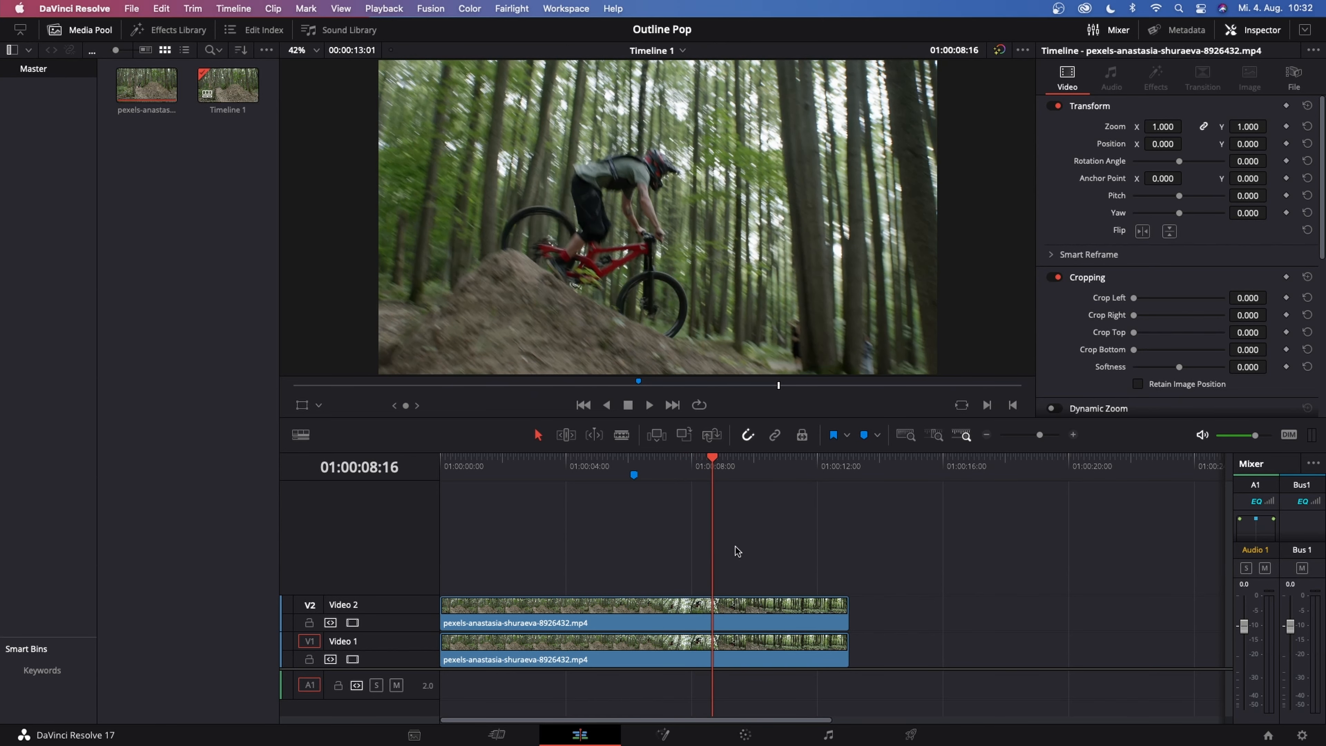
{"action": "key", "text": "m"}
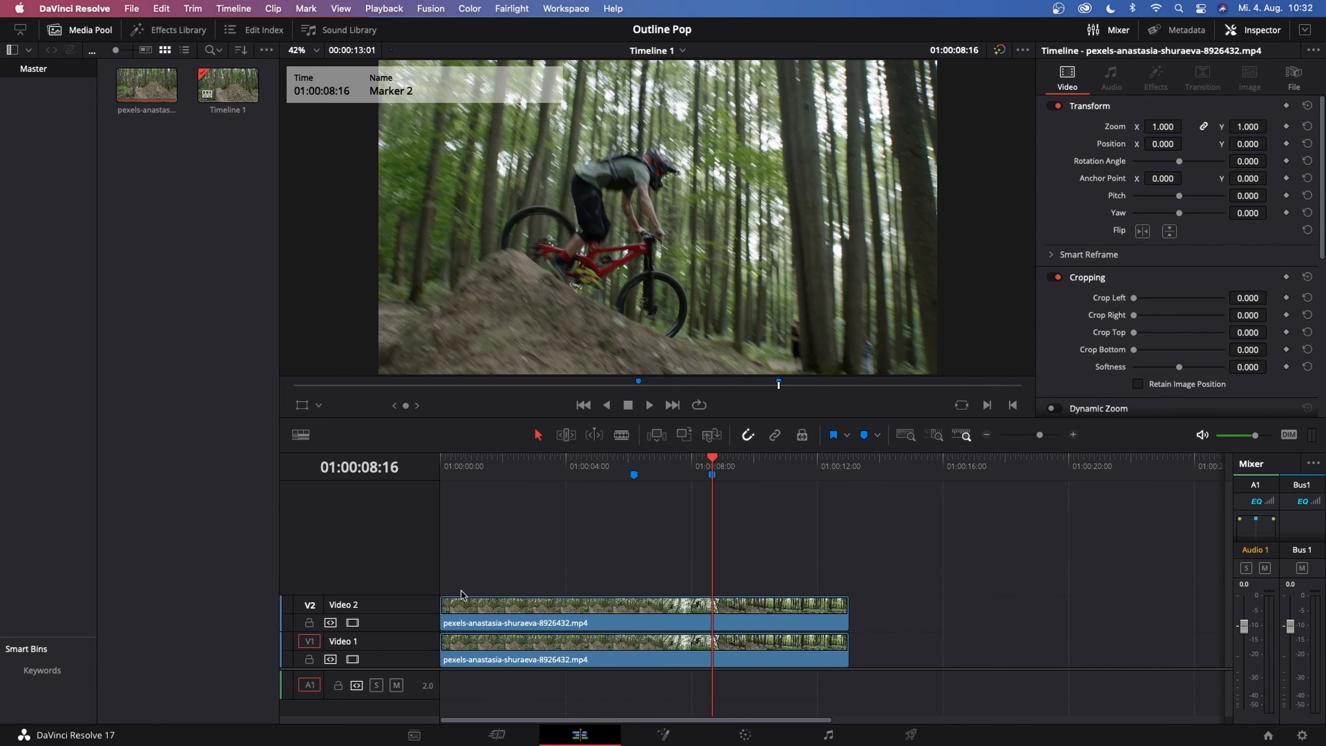
Trim the Video 2 clip to start at the first marker and end slightly past the second marker
{"action": "left_click", "coordinate": [441, 612]}
{"action": "left_click_drag", "start_coordinate": [439, 611], "coordinate": [633, 608]}
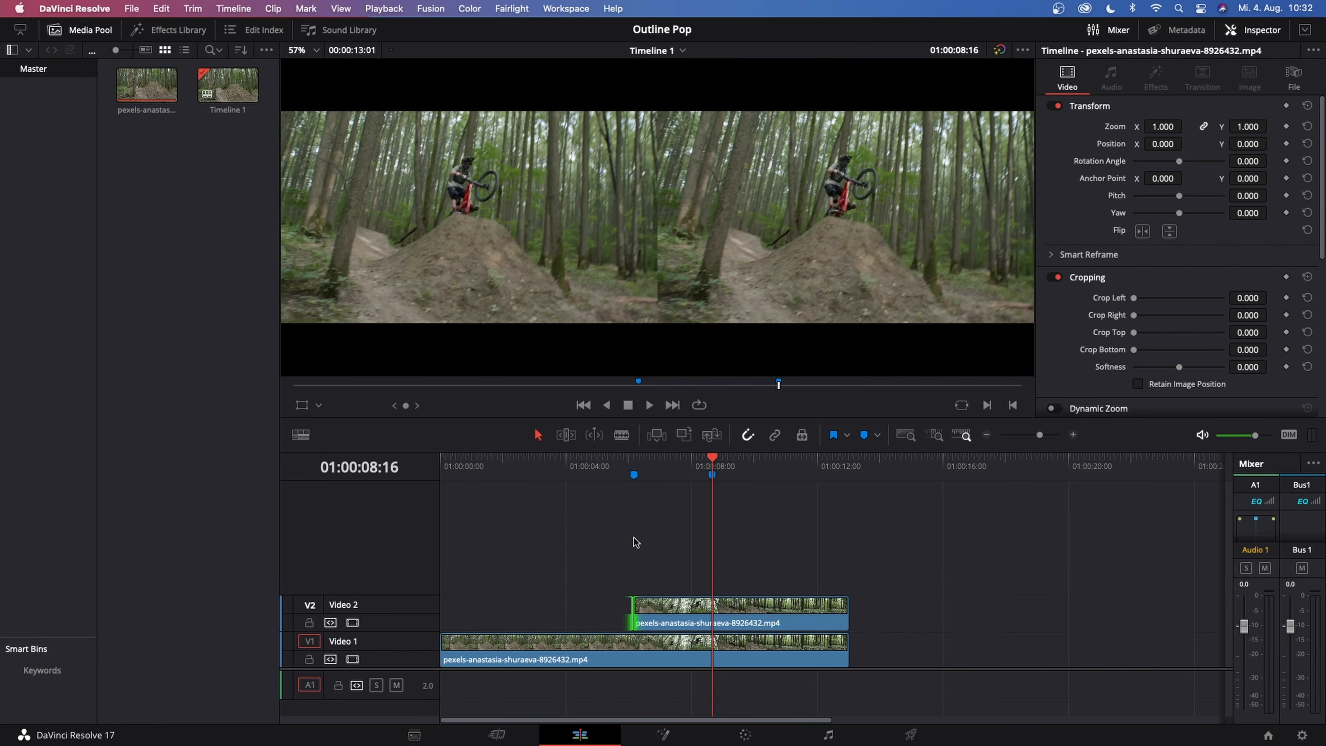
{"action": "left_click", "coordinate": [634, 459]}
{"action": "key", "text": "shift+Down"}
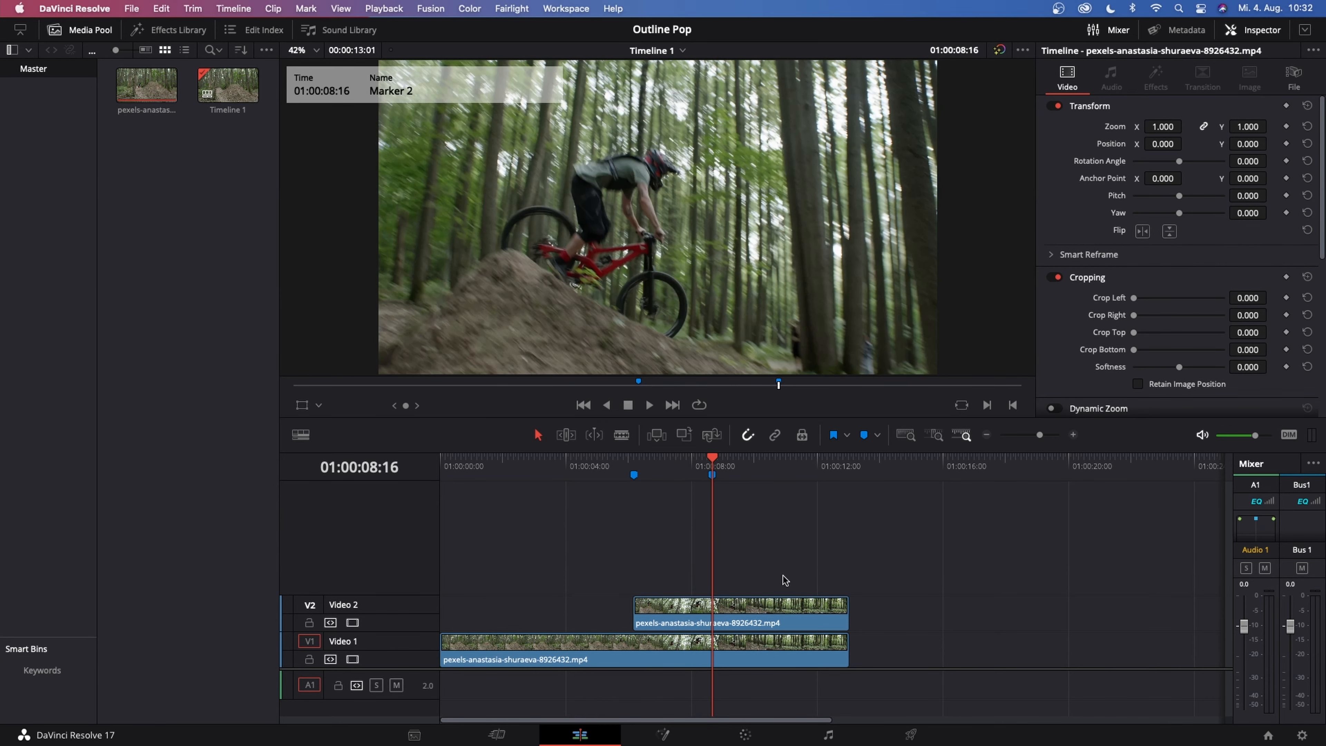
{"action": "left_click_drag", "start_coordinate": [849, 615], "coordinate": [747, 614]}
Search the effects for "edge" and apply Edge Detect to the trimmed clip on Video 2
{"action": "left_click", "coordinate": [672, 462]}
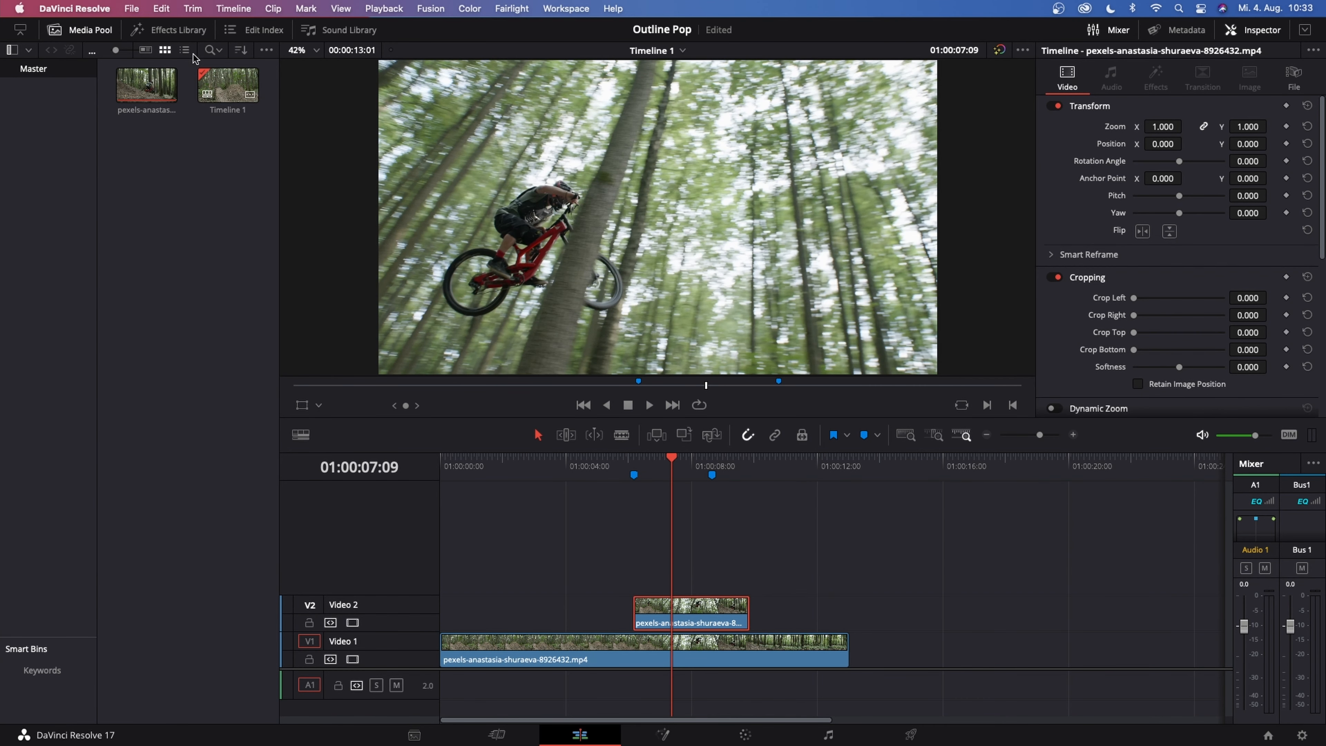
{"action": "left_click", "coordinate": [177, 32]}
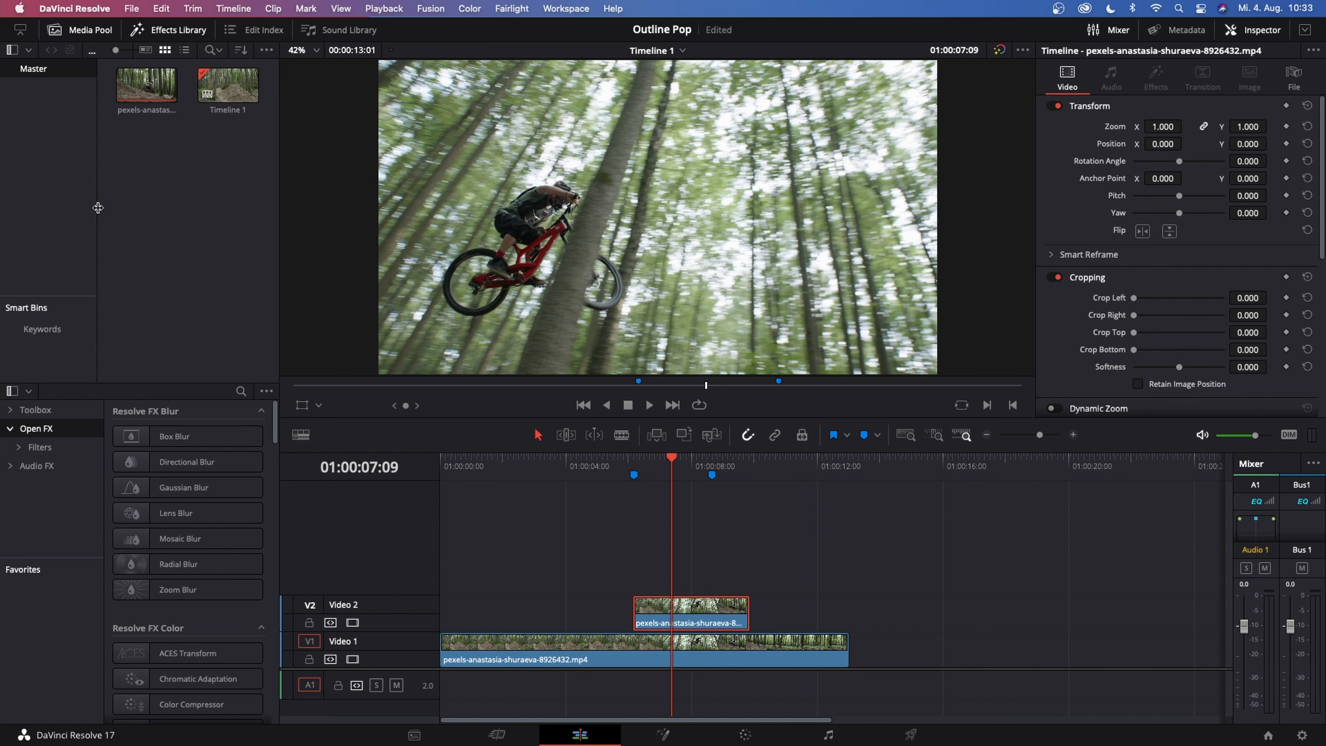
{"action": "left_click", "coordinate": [240, 390]}
{"action": "left_click", "coordinate": [36, 464]}
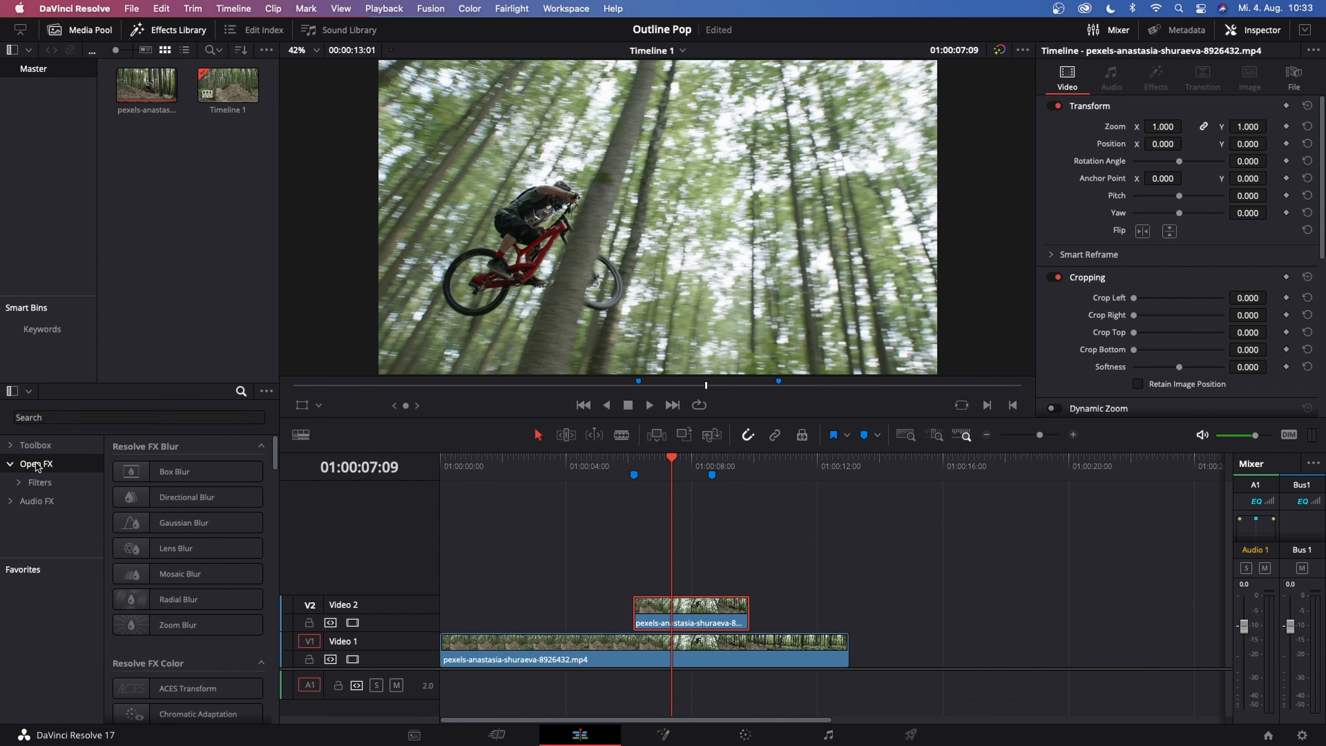
{"action": "left_click", "coordinate": [87, 415]}
{"action": "type", "text": "edge"}
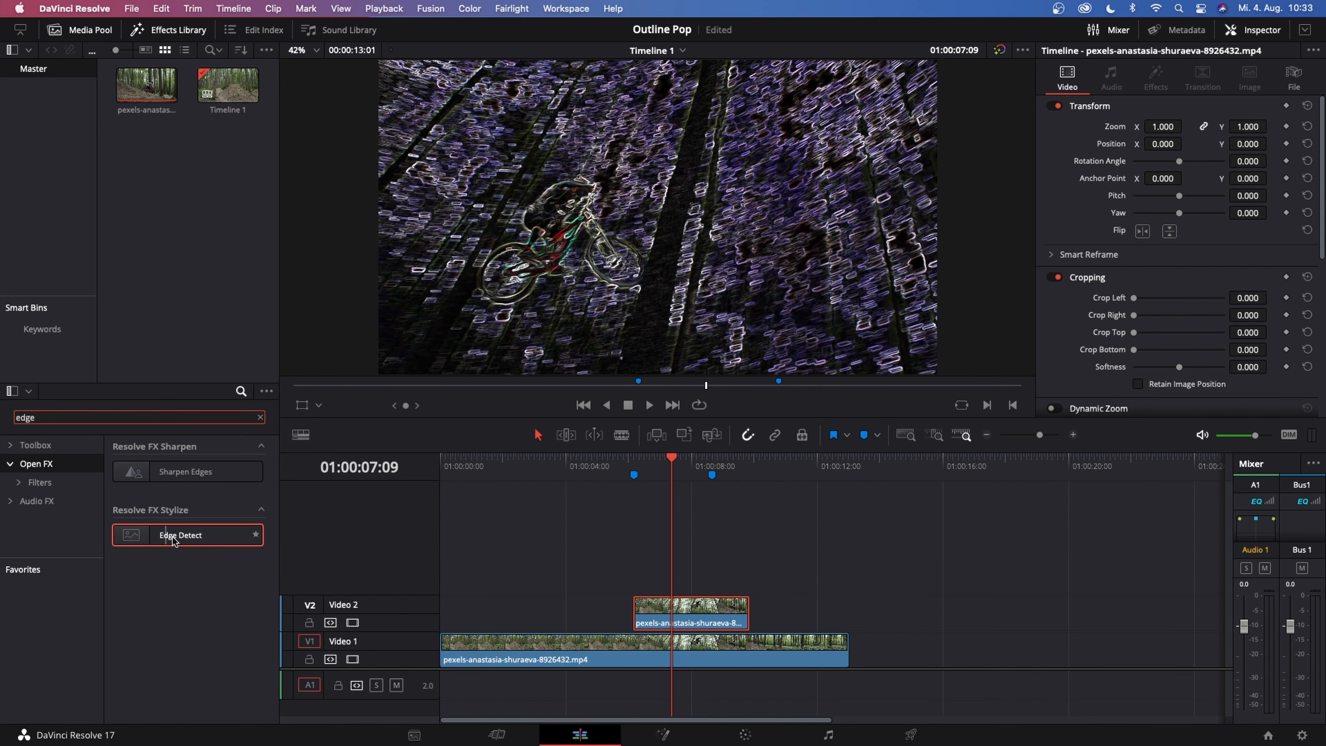
{"action": "left_click_drag", "start_coordinate": [164, 541], "coordinate": [686, 615]}
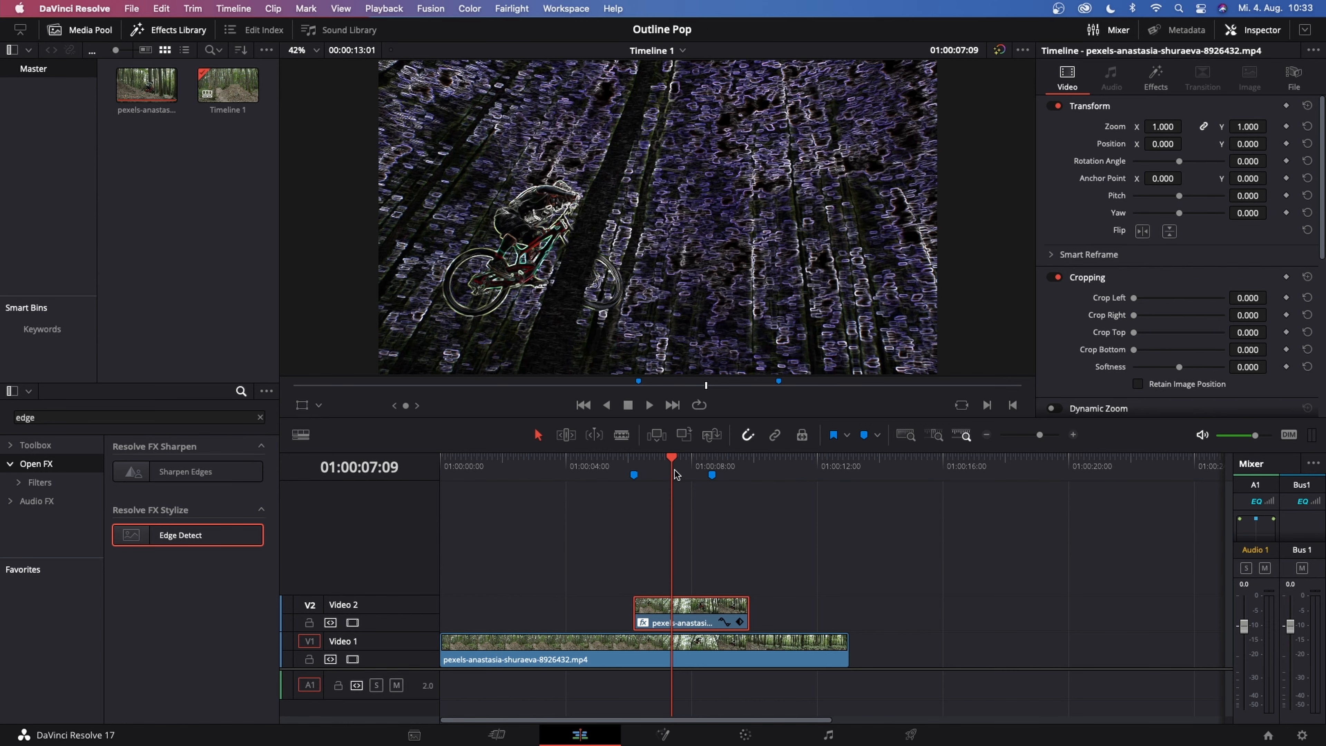
Set the Edge Detect mode to Grayscale Edges, with the playhead at 01:00:07:12 for previewing
{"action": "left_click_drag", "start_coordinate": [672, 460], "coordinate": [675, 460]}
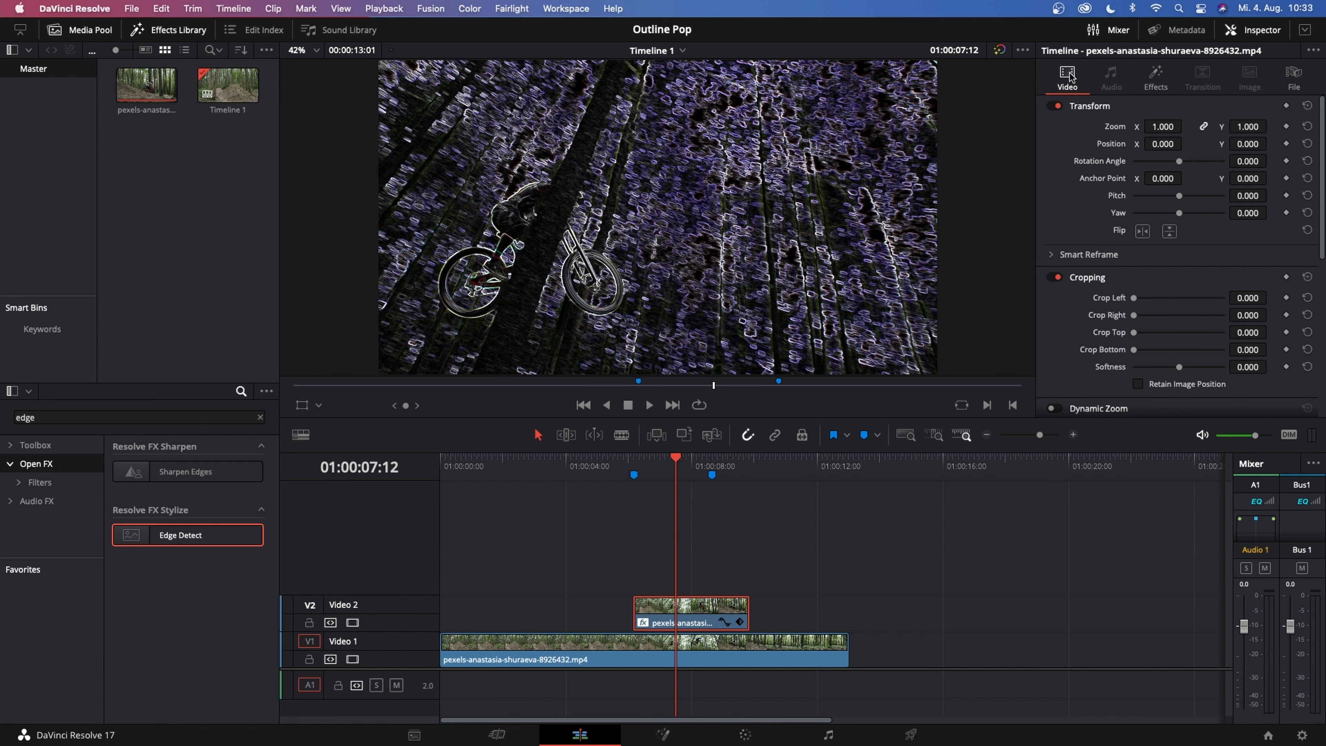
{"action": "left_click", "coordinate": [1152, 80]}
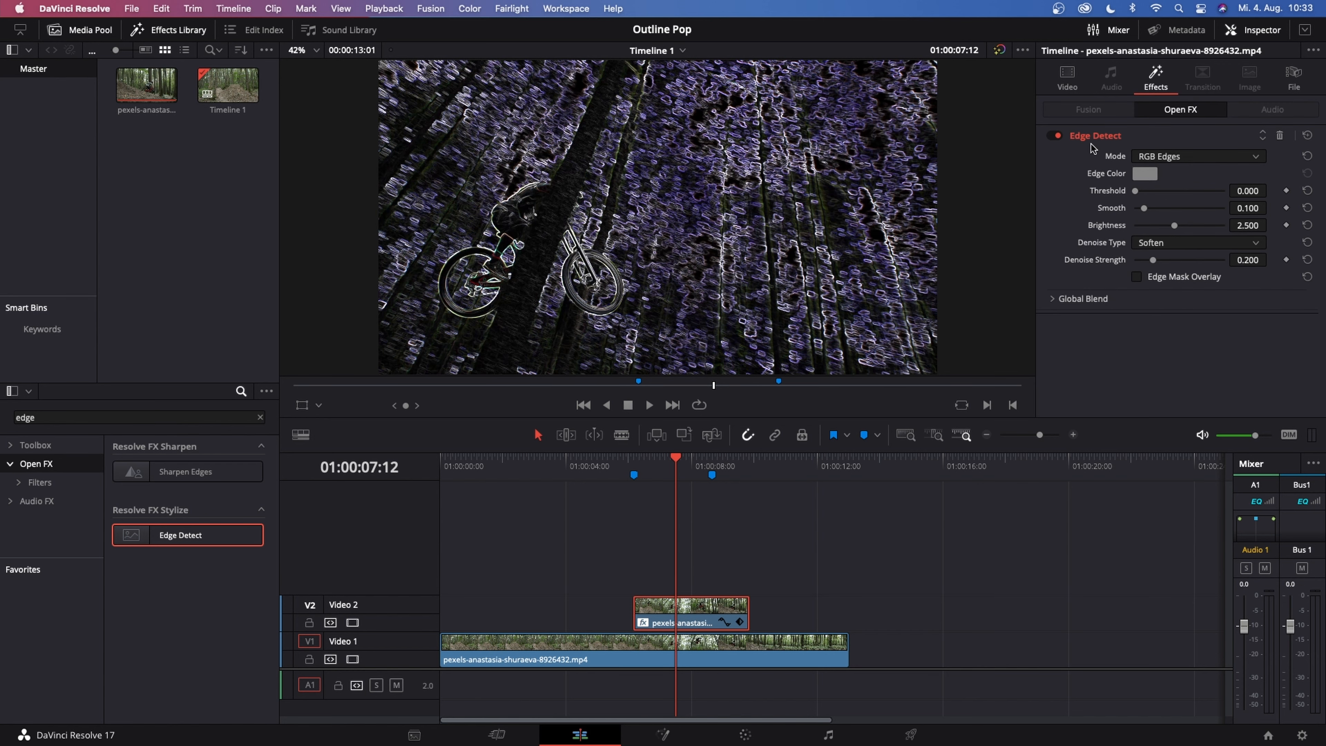
{"action": "left_click", "coordinate": [1159, 158]}
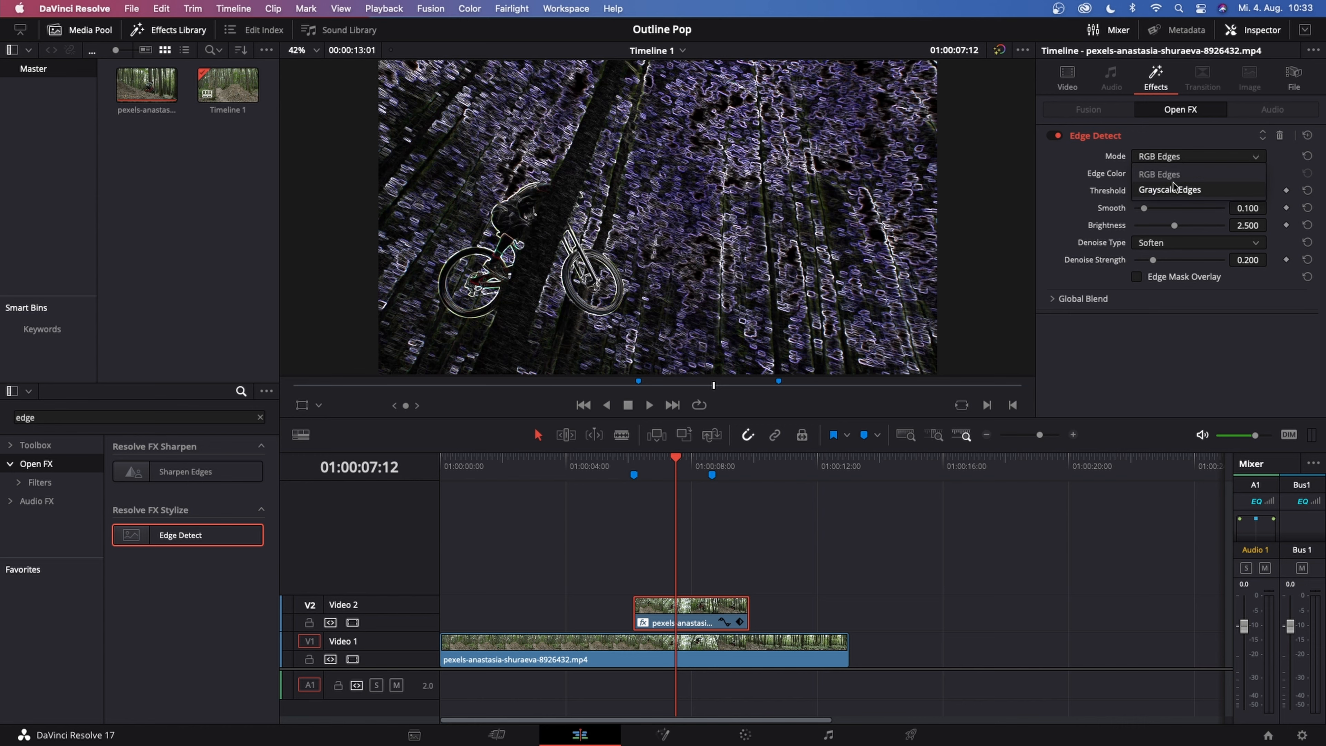
{"action": "left_click", "coordinate": [1173, 191]}
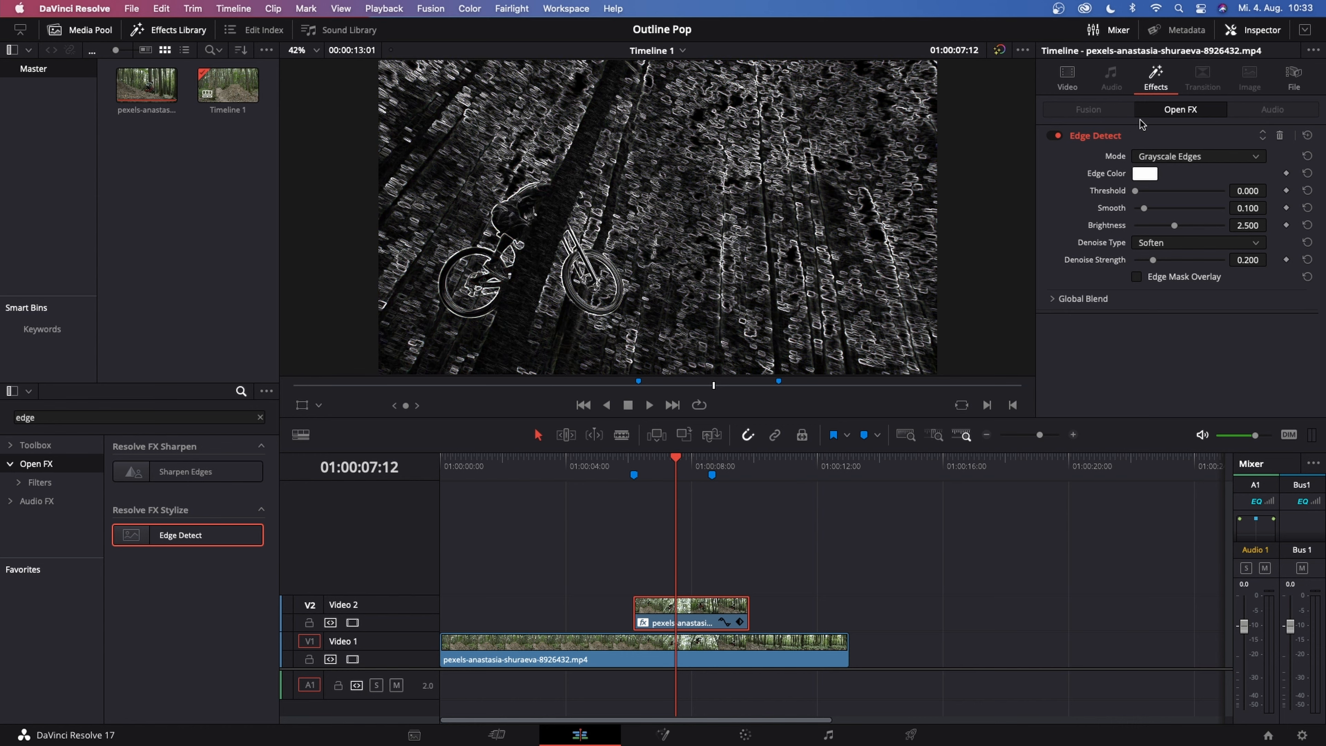
Set the composite mode of the Video 2 clip to Screen
{"action": "left_click", "coordinate": [1067, 78]}
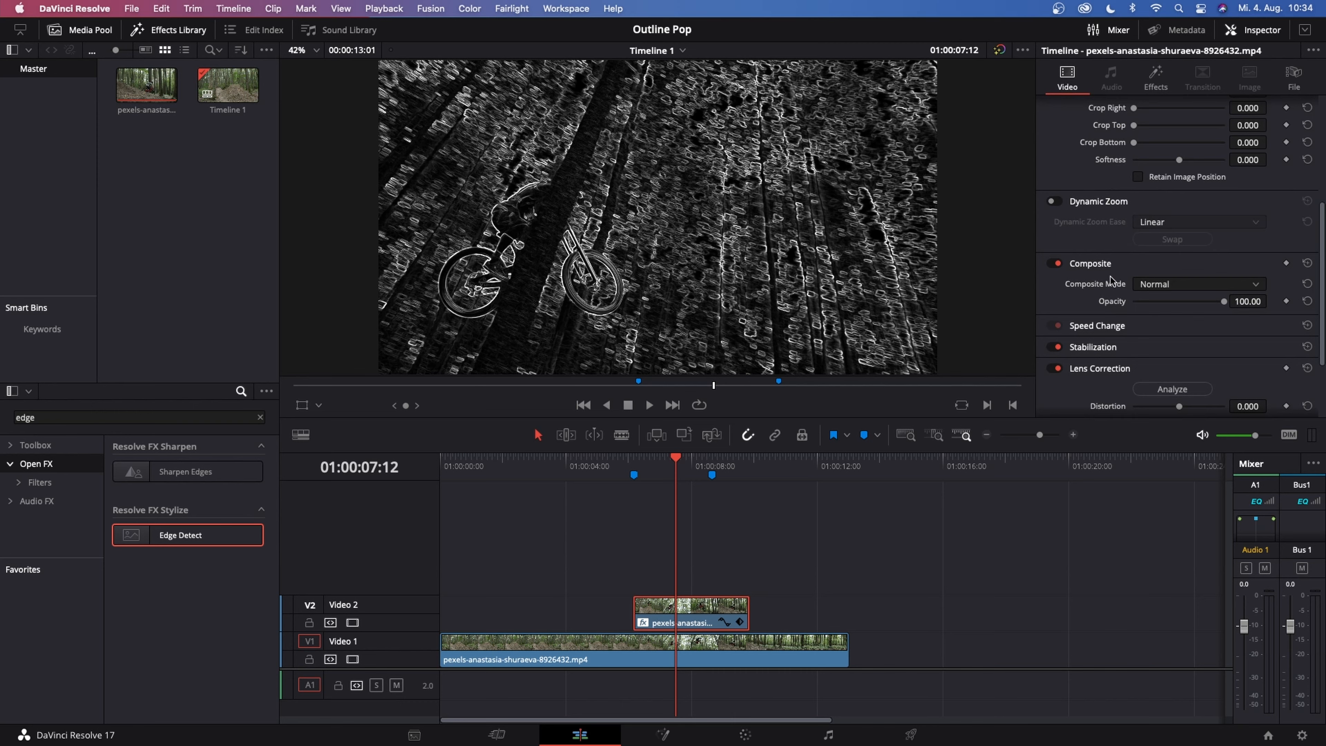
{"action": "left_click", "coordinate": [1175, 285]}
{"action": "scroll", "coordinate": [1183, 363], "scroll_direction": "down", "scroll_amount": 3}
{"action": "left_click", "coordinate": [1164, 379]}
Raise the Edge Detect brightness on the Video 2 clip to about 4.545
{"action": "left_click", "coordinate": [1153, 78]}
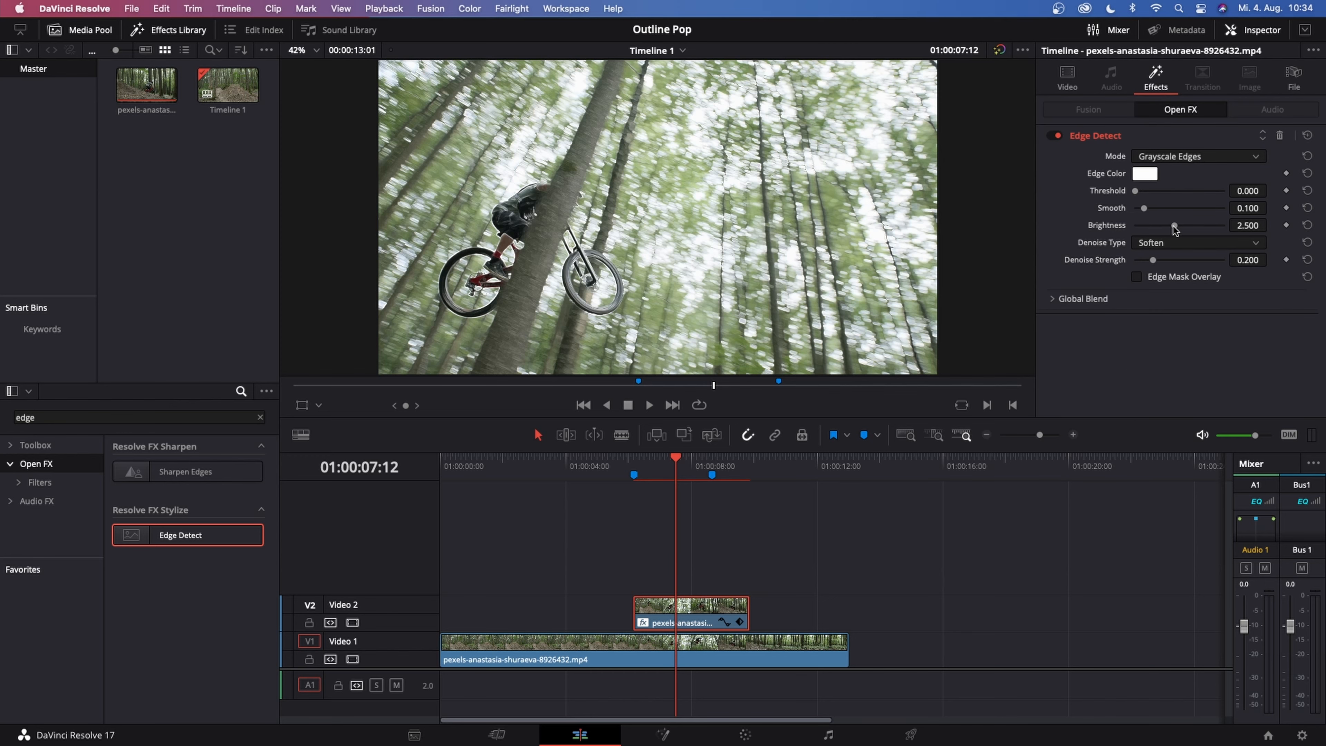
{"action": "left_click_drag", "start_coordinate": [1174, 229], "coordinate": [1207, 228]}
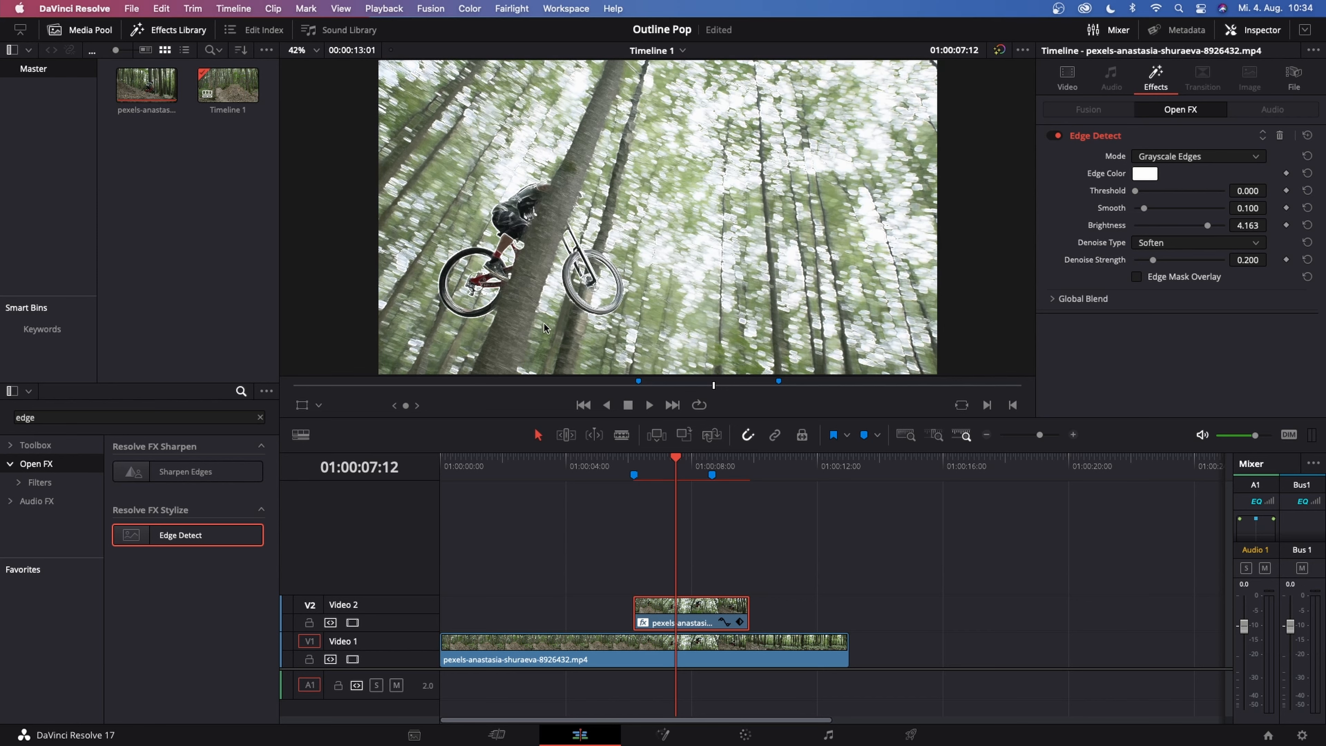
{"action": "left_click_drag", "start_coordinate": [1208, 228], "coordinate": [1215, 228]}
Set the Edge Detect Smooth value to about 0.108 and the Threshold to 0.000
{"action": "left_click", "coordinate": [1144, 209]}
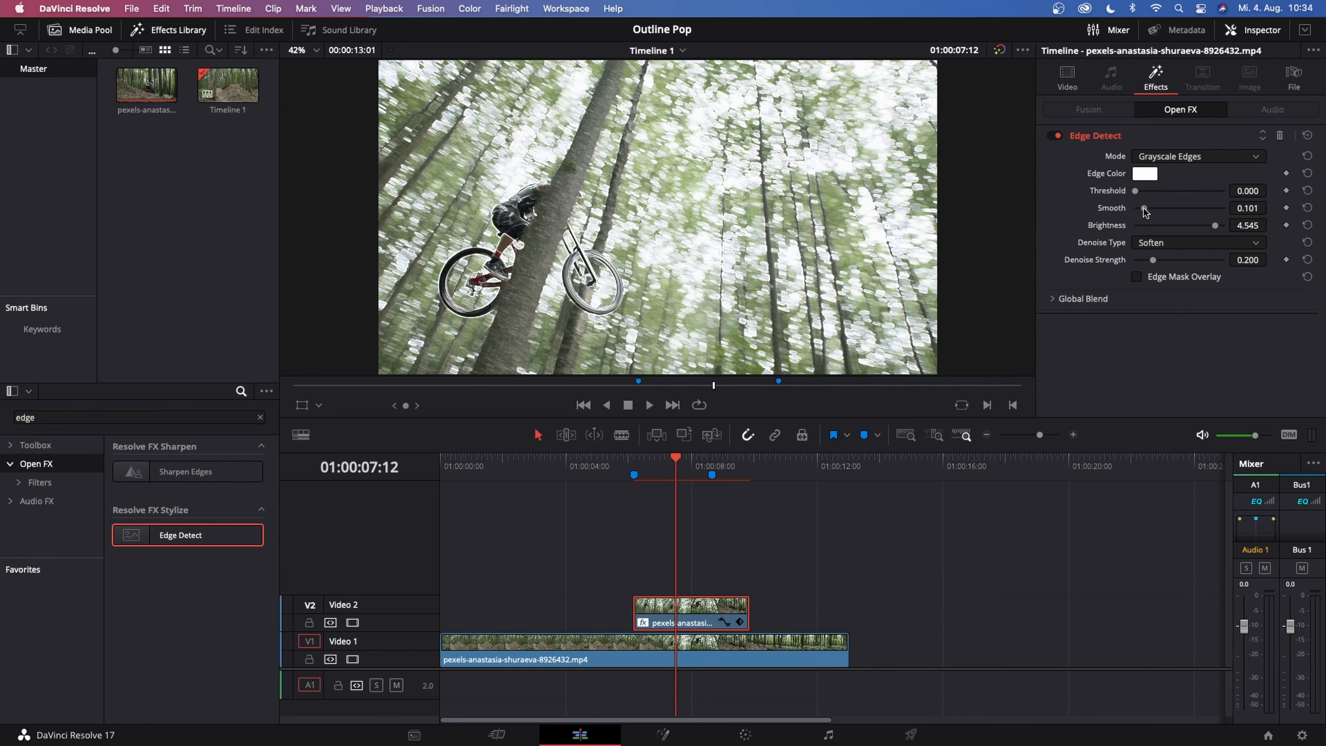
{"action": "left_click_drag", "start_coordinate": [1144, 209], "coordinate": [1158, 209]}
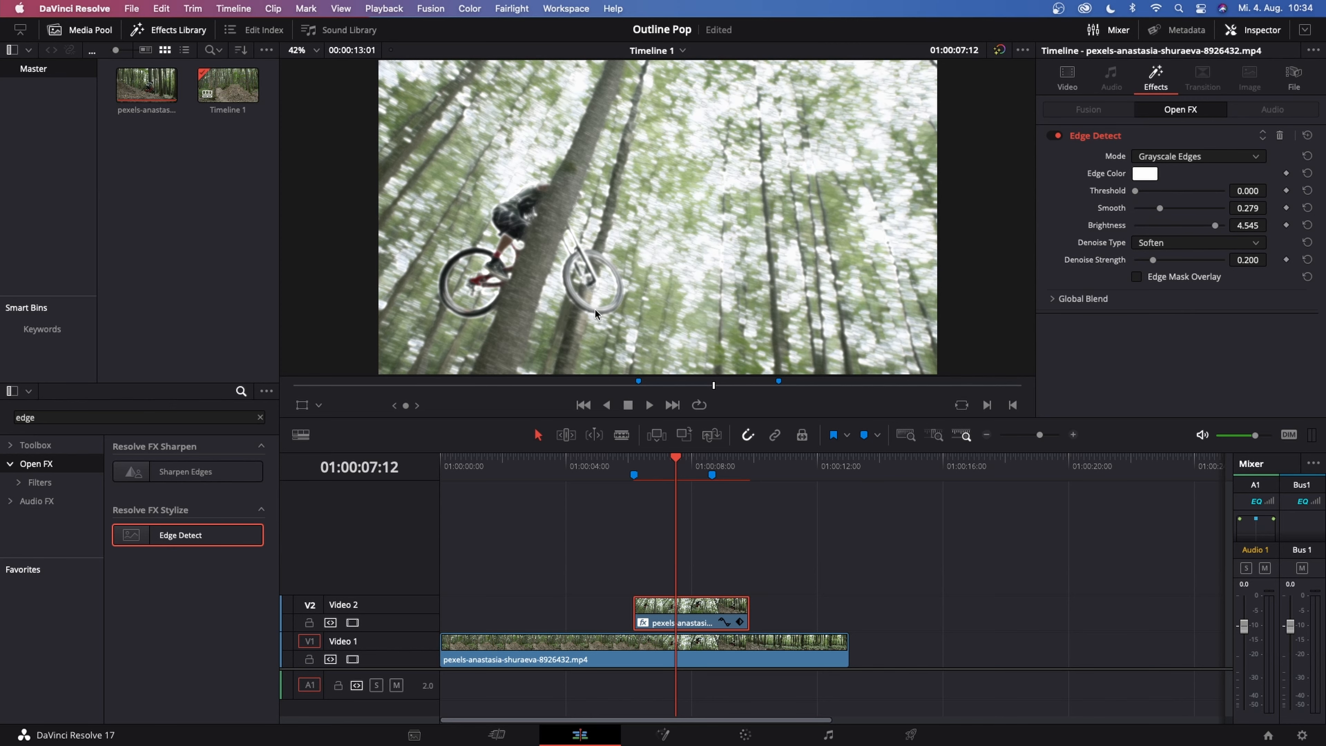
{"action": "left_click_drag", "start_coordinate": [1160, 208], "coordinate": [1148, 211]}
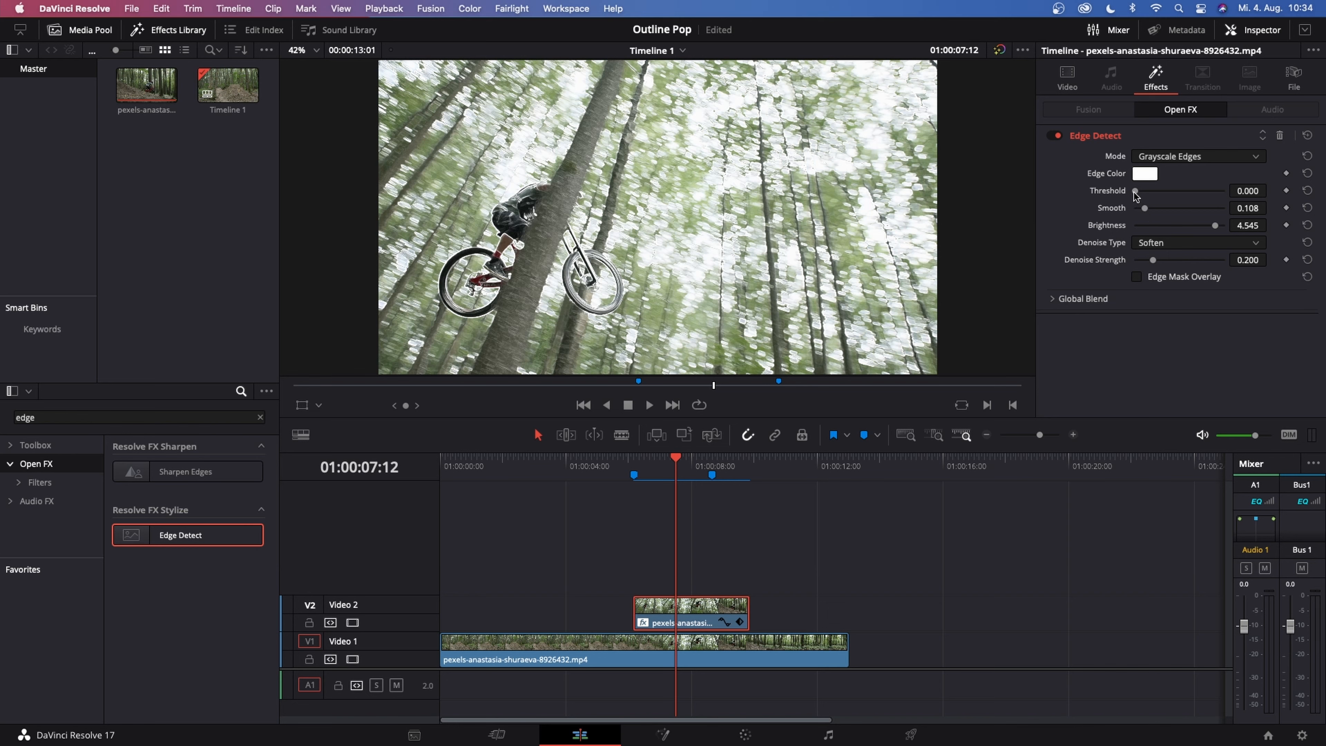
{"action": "left_click", "coordinate": [1134, 193]}
{"action": "mouse_move", "coordinate": [1134, 192]}
{"action": "left_mouse_down"}
{"action": "mouse_move", "coordinate": [1156, 191]}
{"action": "mouse_move", "coordinate": [1134, 192]}
{"action": "left_mouse_up"}
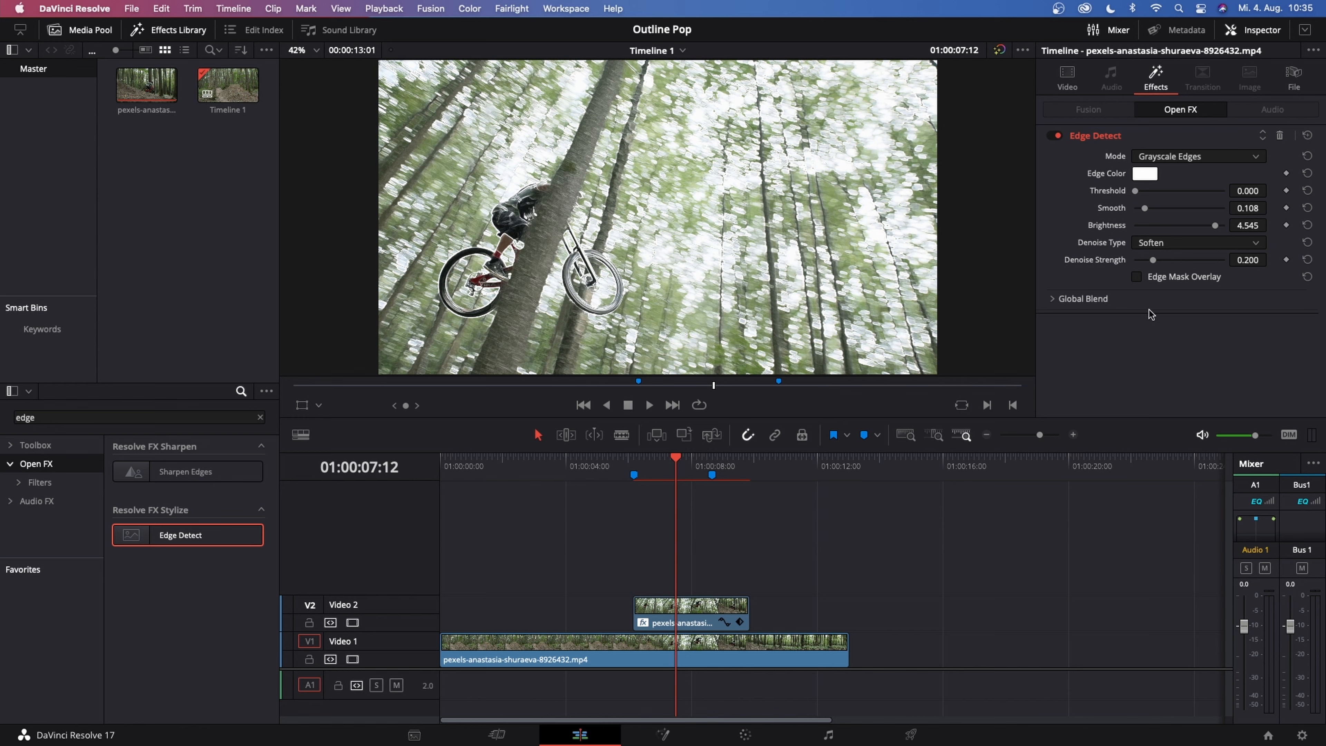
Offset the outline clip on Video 2 to Position X -36 and scale its Zoom to 1.040
{"action": "left_click", "coordinate": [692, 608]}
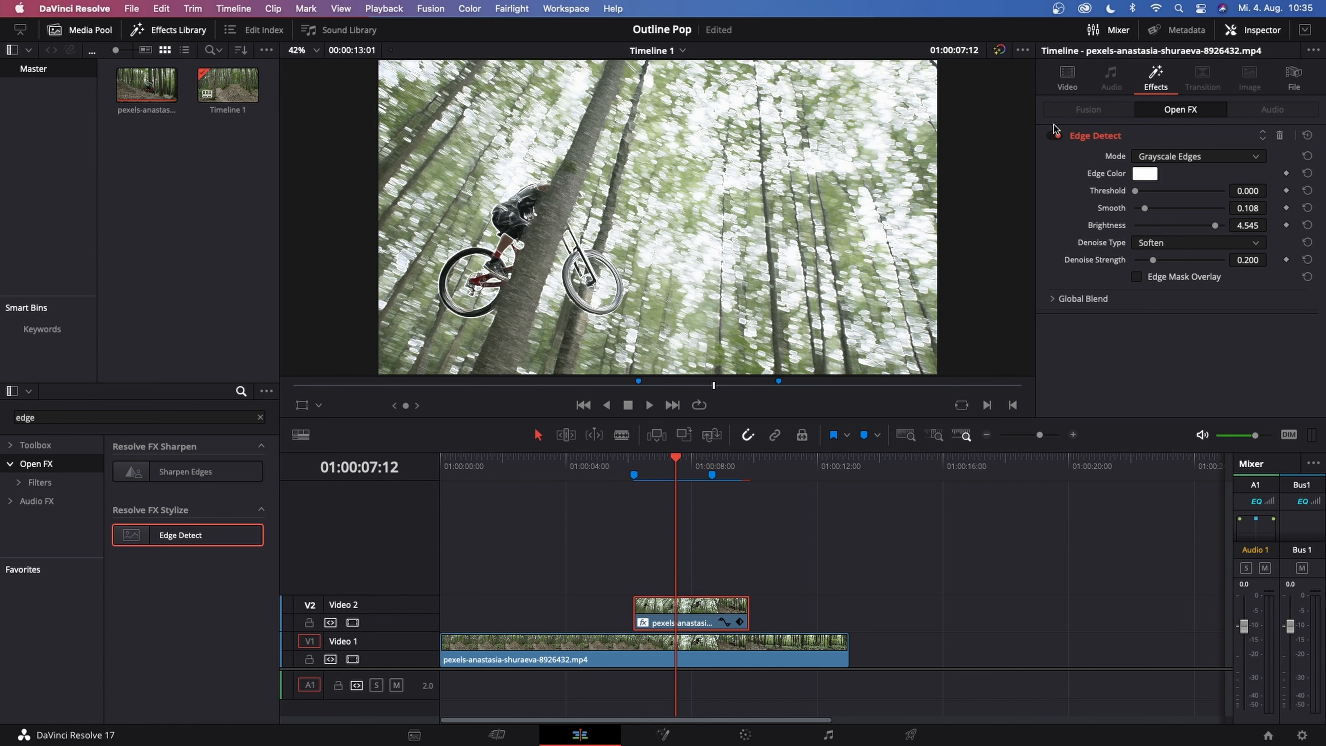
{"action": "left_click", "coordinate": [1073, 75]}
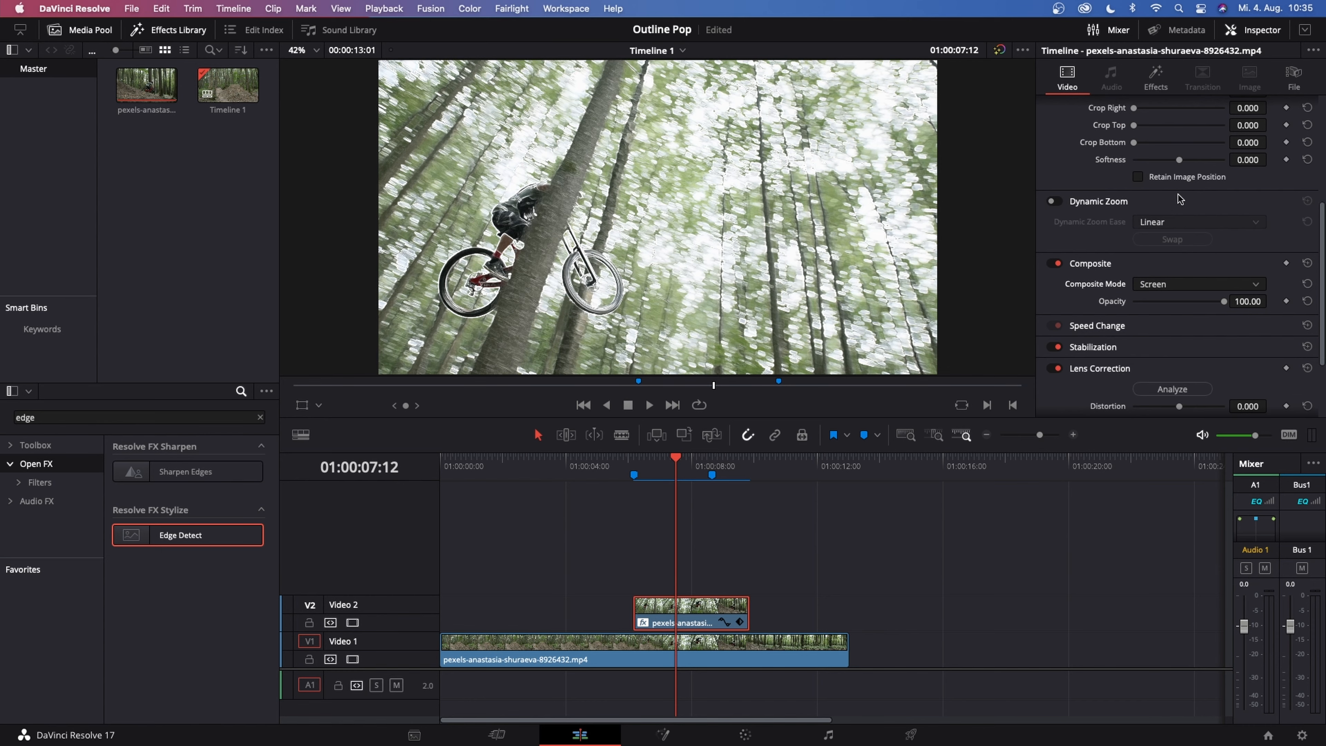
{"action": "scroll", "coordinate": [1217, 245], "scroll_direction": "up", "scroll_amount": 5}
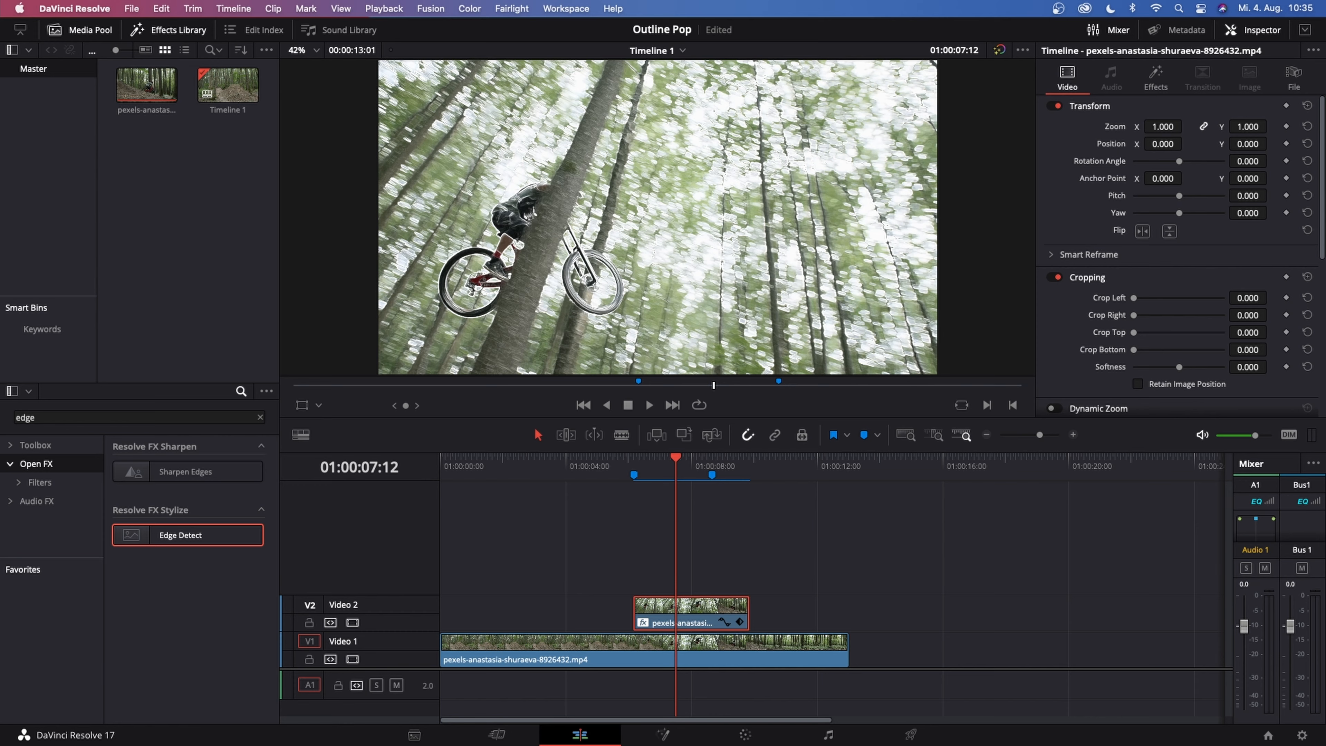
{"action": "left_click_drag", "start_coordinate": [1161, 143], "coordinate": [1143, 143]}
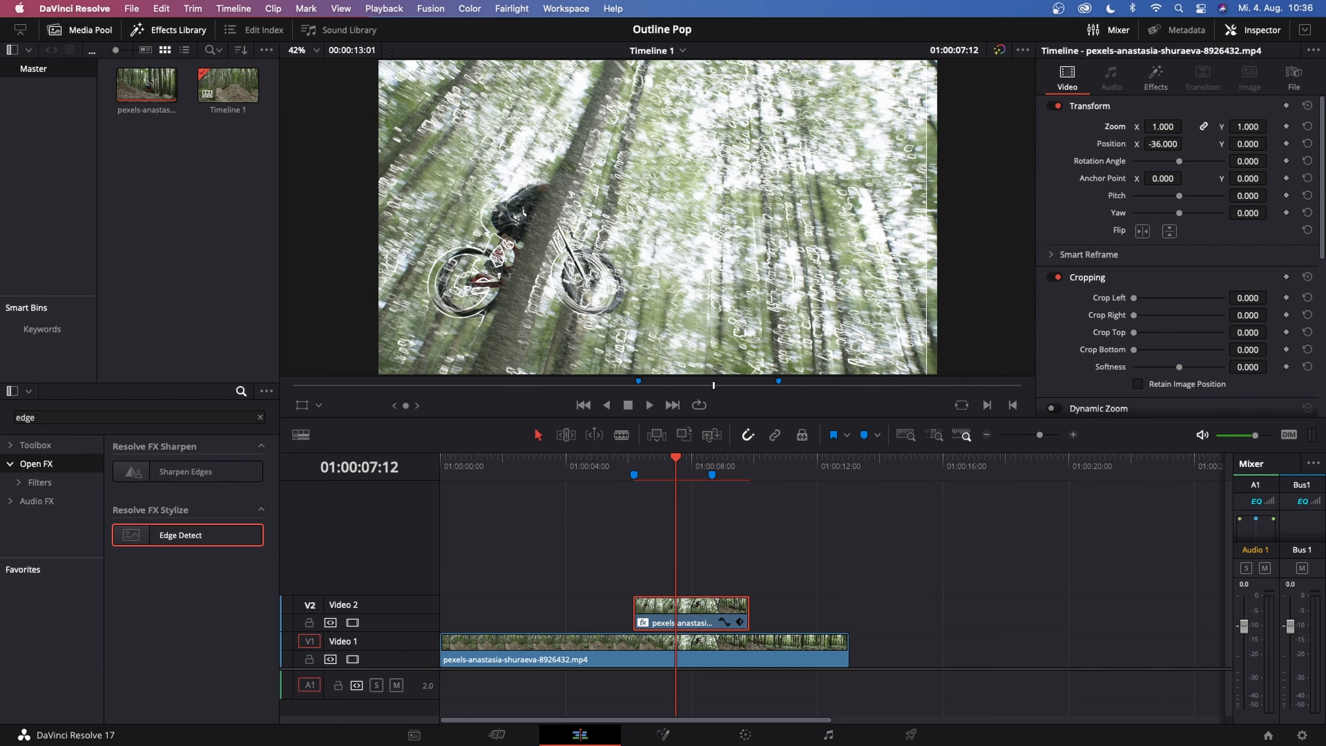
{"action": "left_click_drag", "start_coordinate": [1162, 126], "coordinate": [1183, 126]}
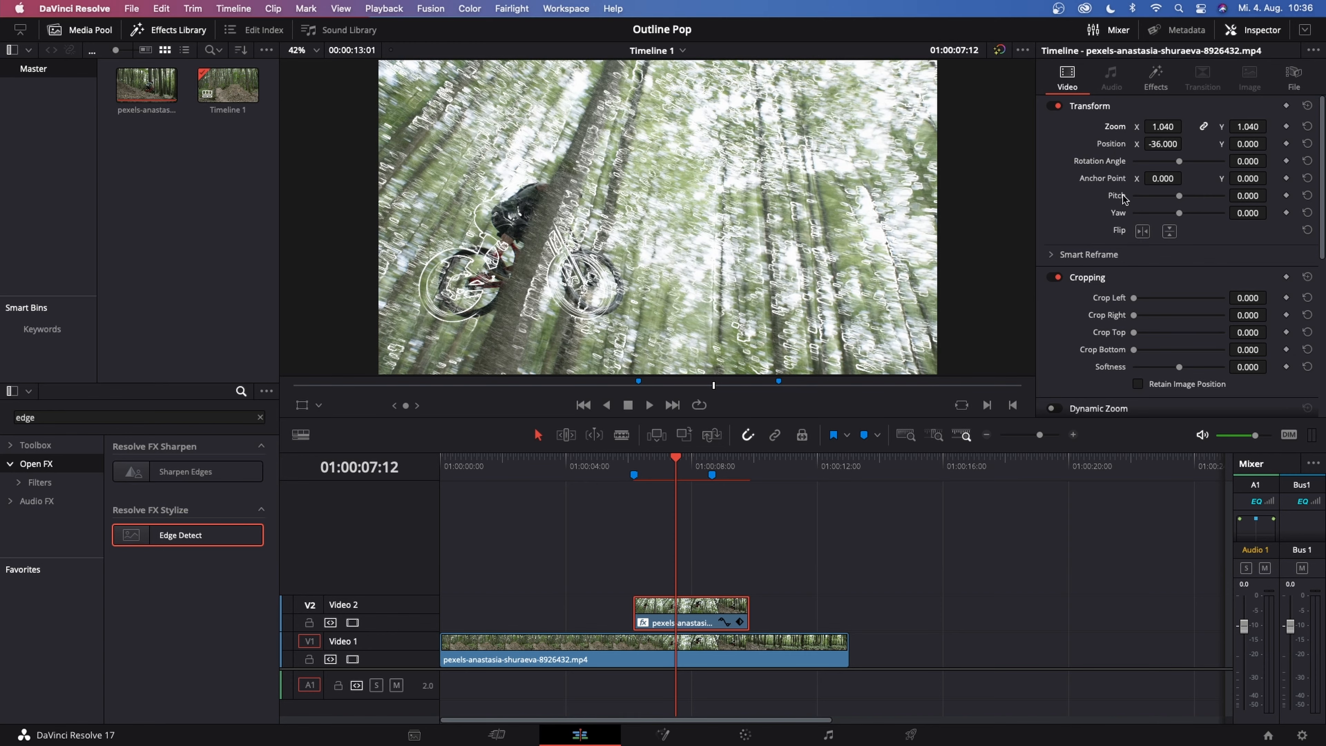
{"action": "left_click", "coordinate": [868, 589]}
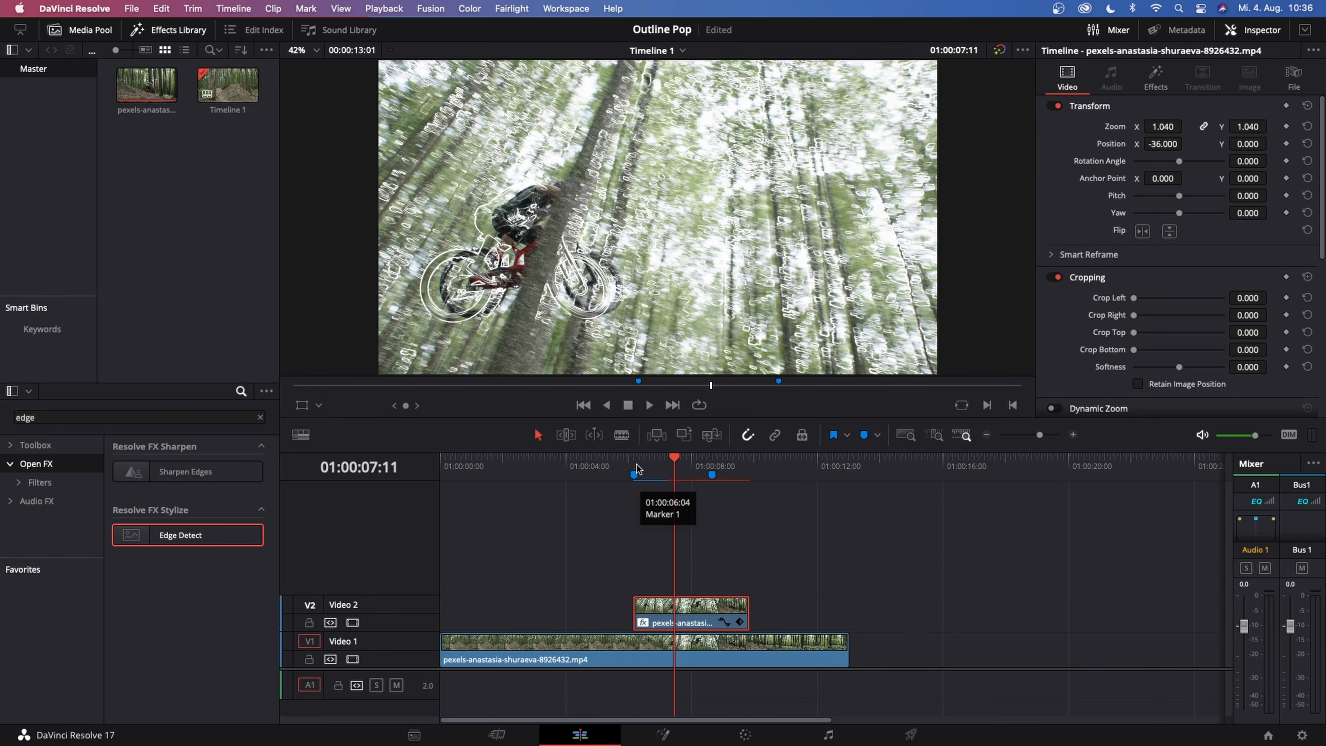
Add Zoom keyframes to the Video 2 clip at the first marker (01:00:06:04) and the second marker (01:00:08:16)
{"action": "left_click", "coordinate": [635, 457]}
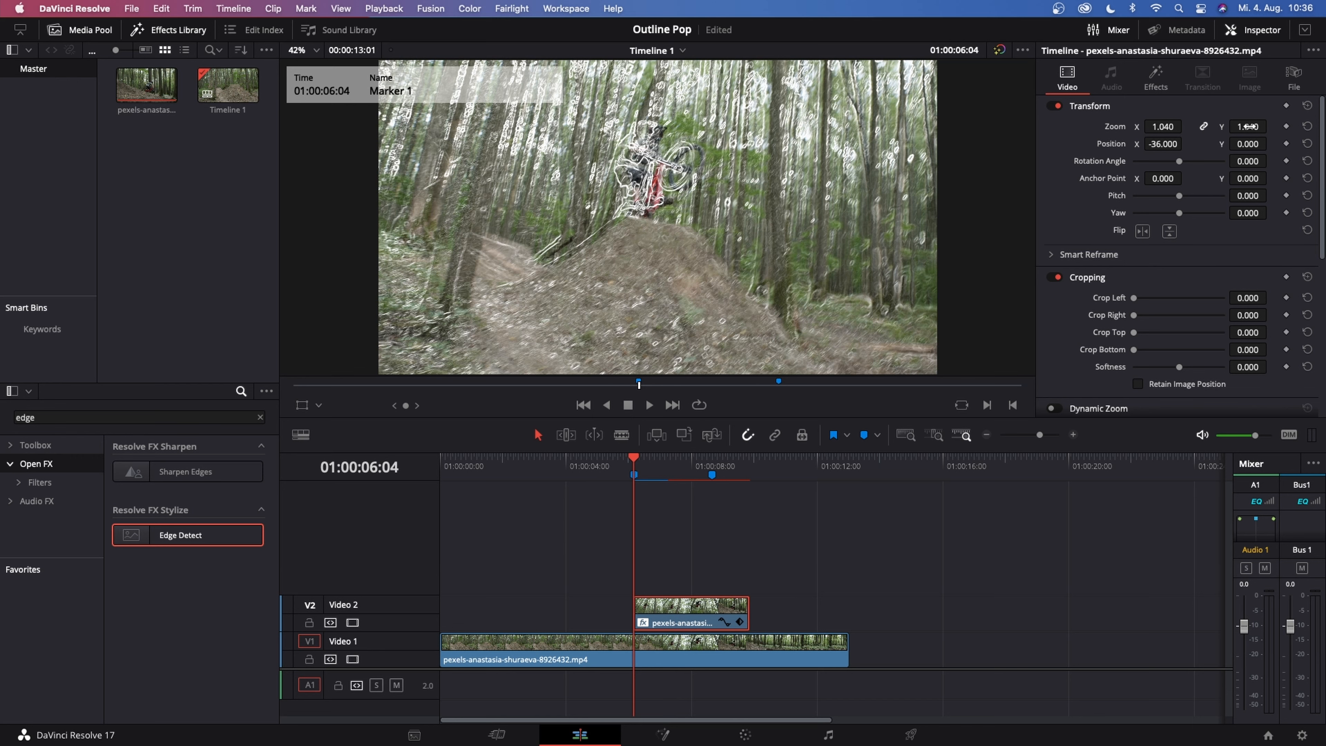
{"action": "left_click", "coordinate": [1287, 128]}
{"action": "left_click_drag", "start_coordinate": [636, 459], "coordinate": [712, 462]}
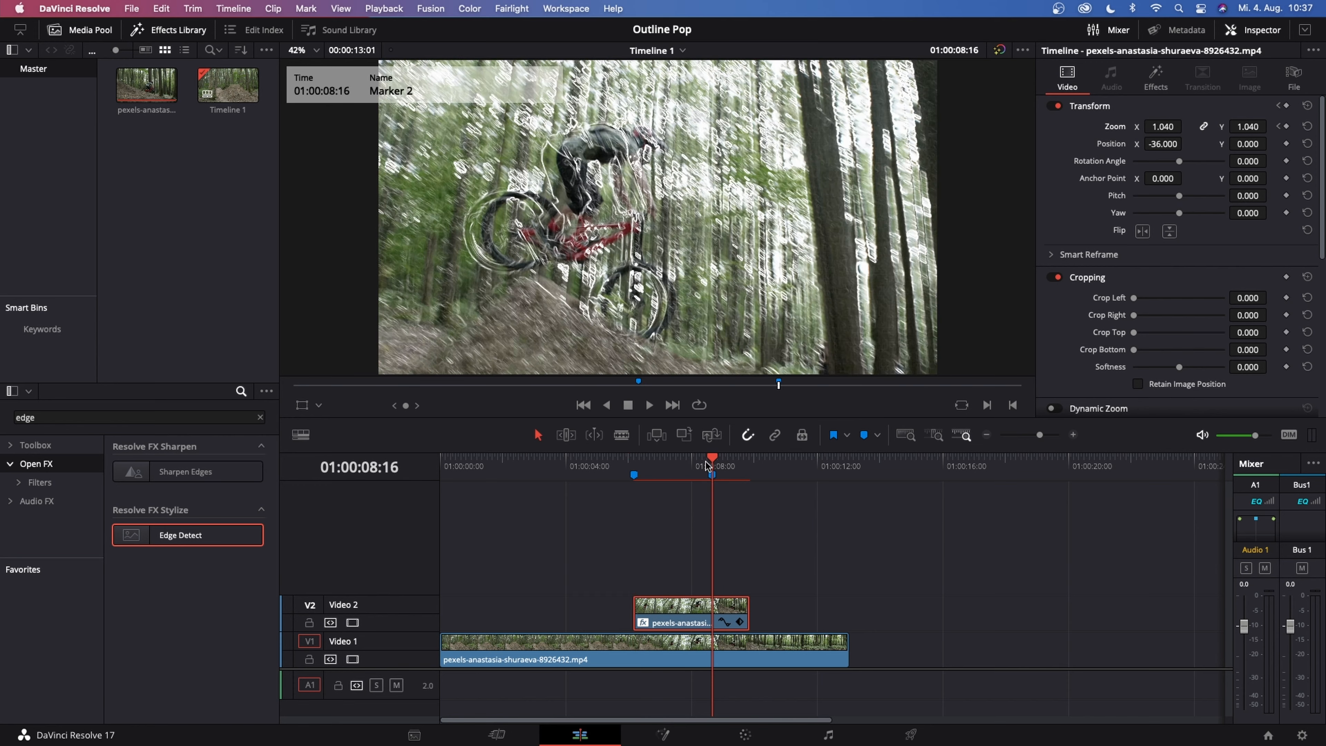
{"action": "left_click", "coordinate": [1287, 127]}
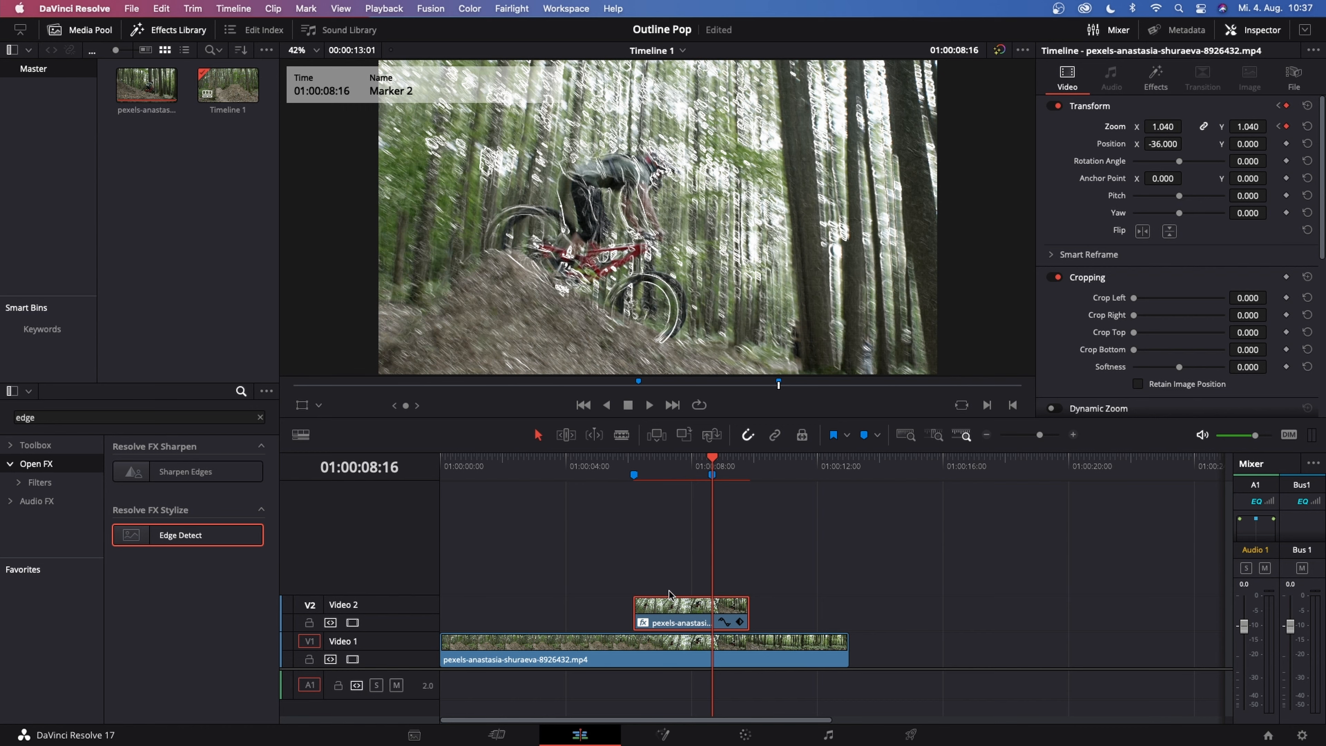
Open the curve editor for the Video 2 clip, hide the Retime Frame curve and display the Zoom Y curve
{"action": "right_click", "coordinate": [683, 614]}
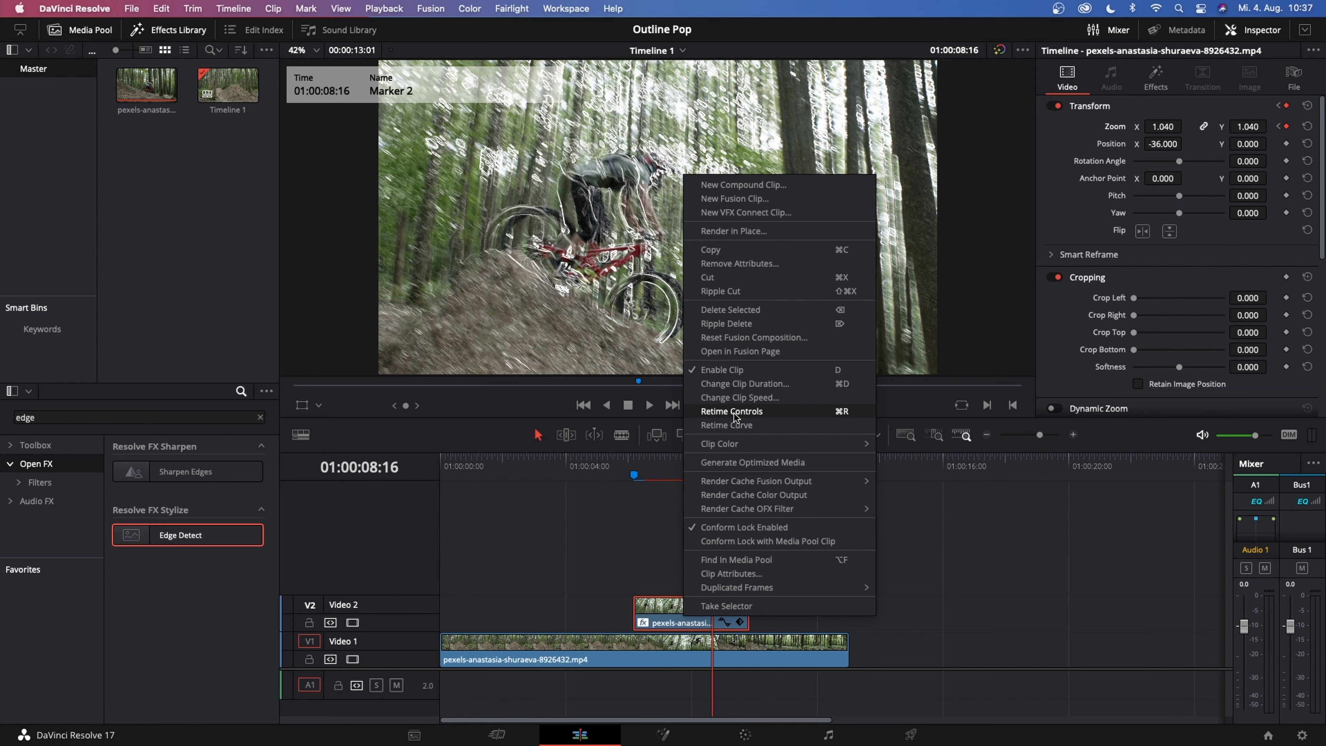
{"action": "left_click", "coordinate": [730, 425]}
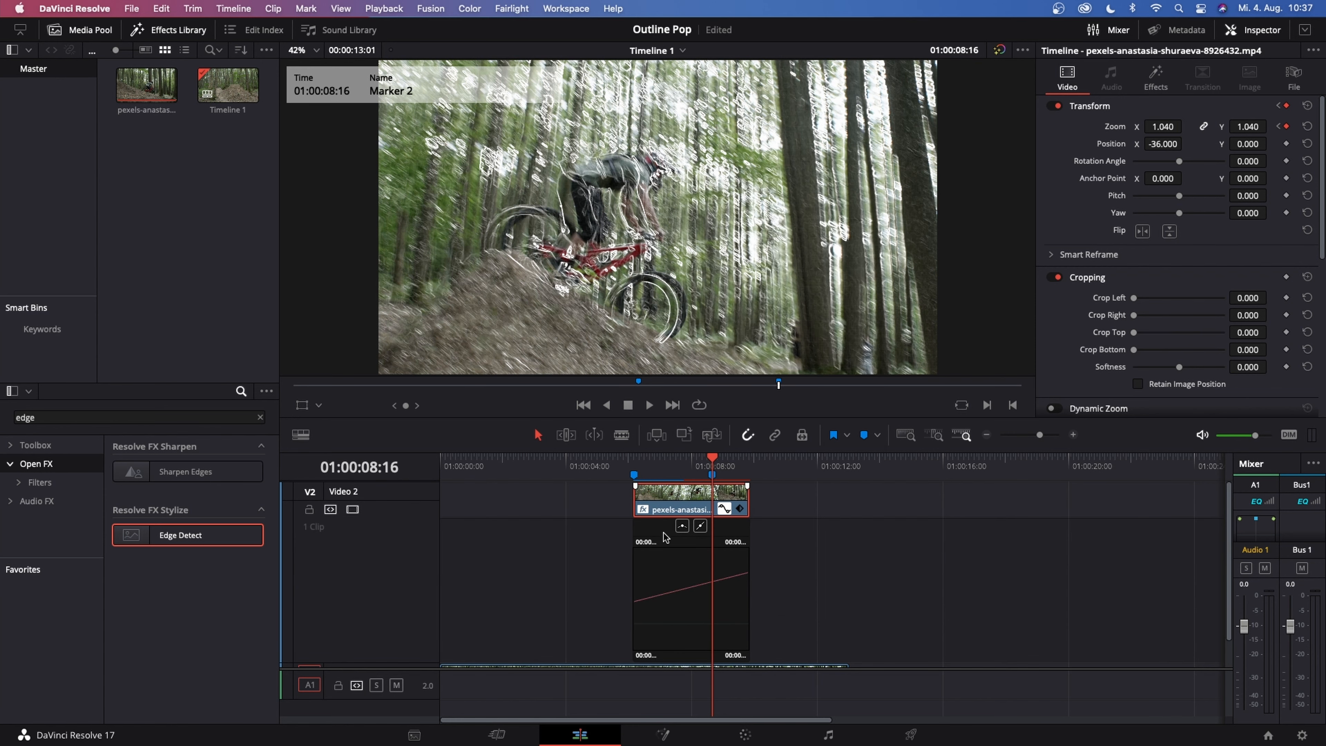
{"action": "scroll", "coordinate": [667, 529], "scroll_direction": "down", "scroll_amount": 1}
{"action": "scroll", "coordinate": [667, 530], "scroll_direction": "up", "scroll_amount": 3}
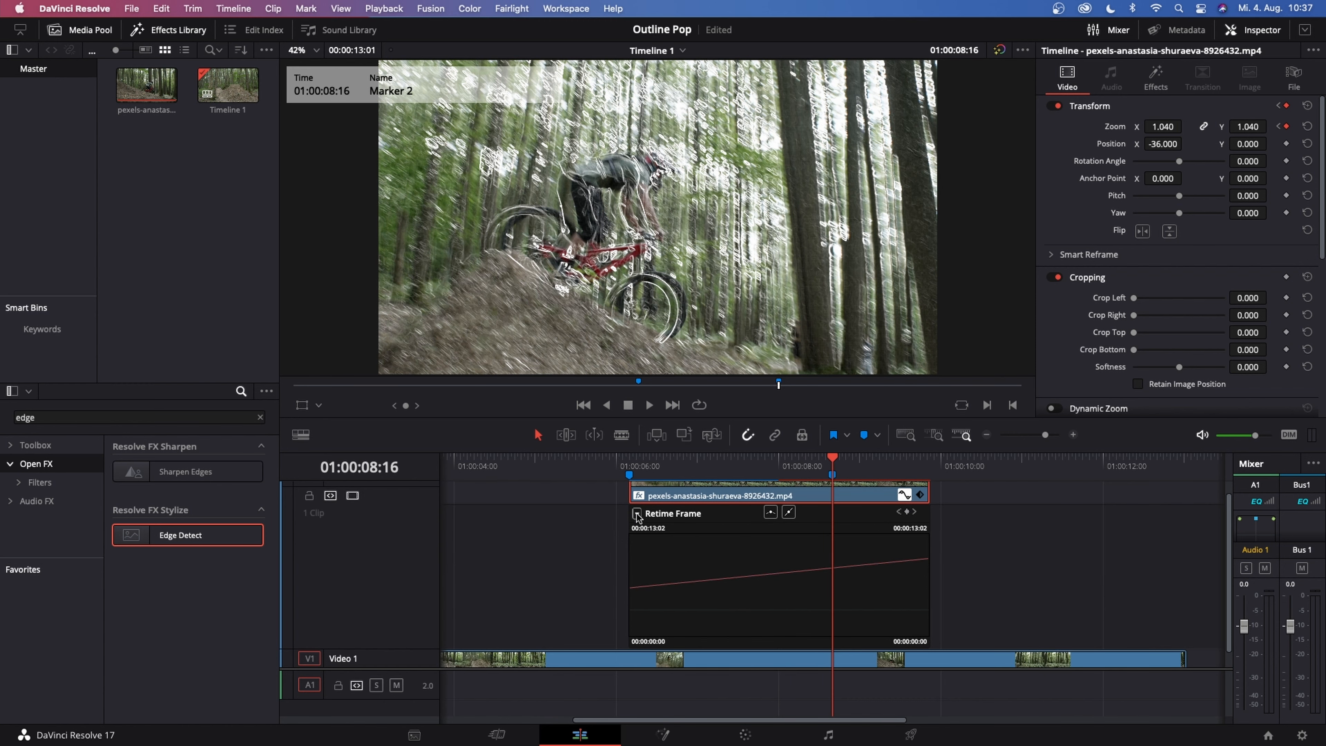
{"action": "left_click", "coordinate": [637, 517]}
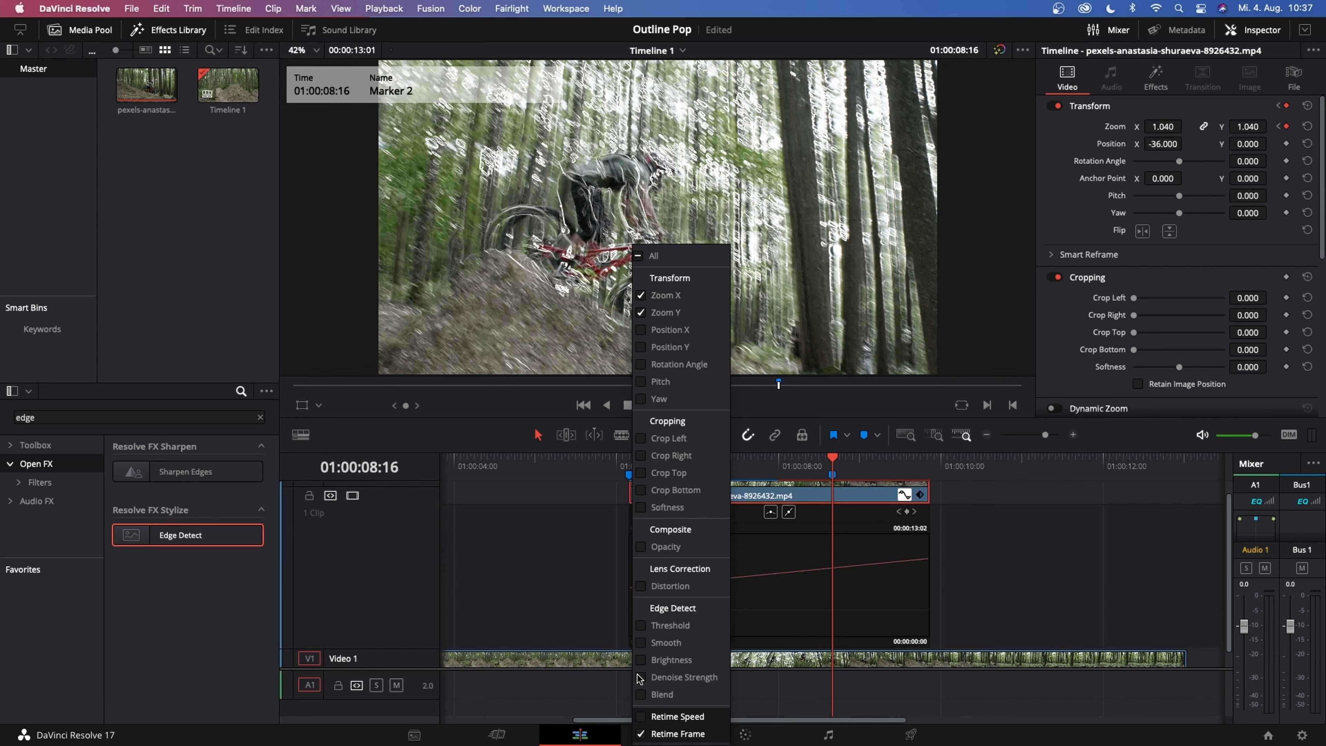
{"action": "left_click", "coordinate": [643, 734]}
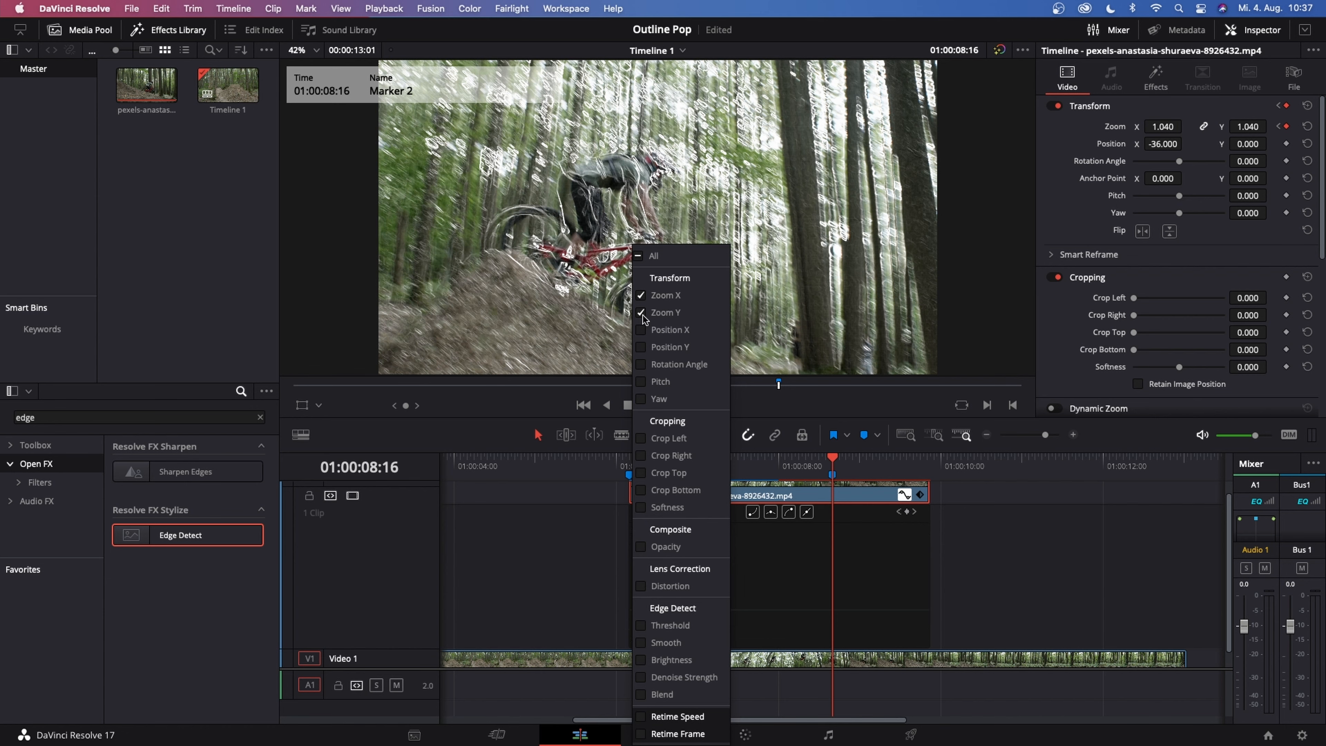
{"action": "left_click", "coordinate": [754, 557]}
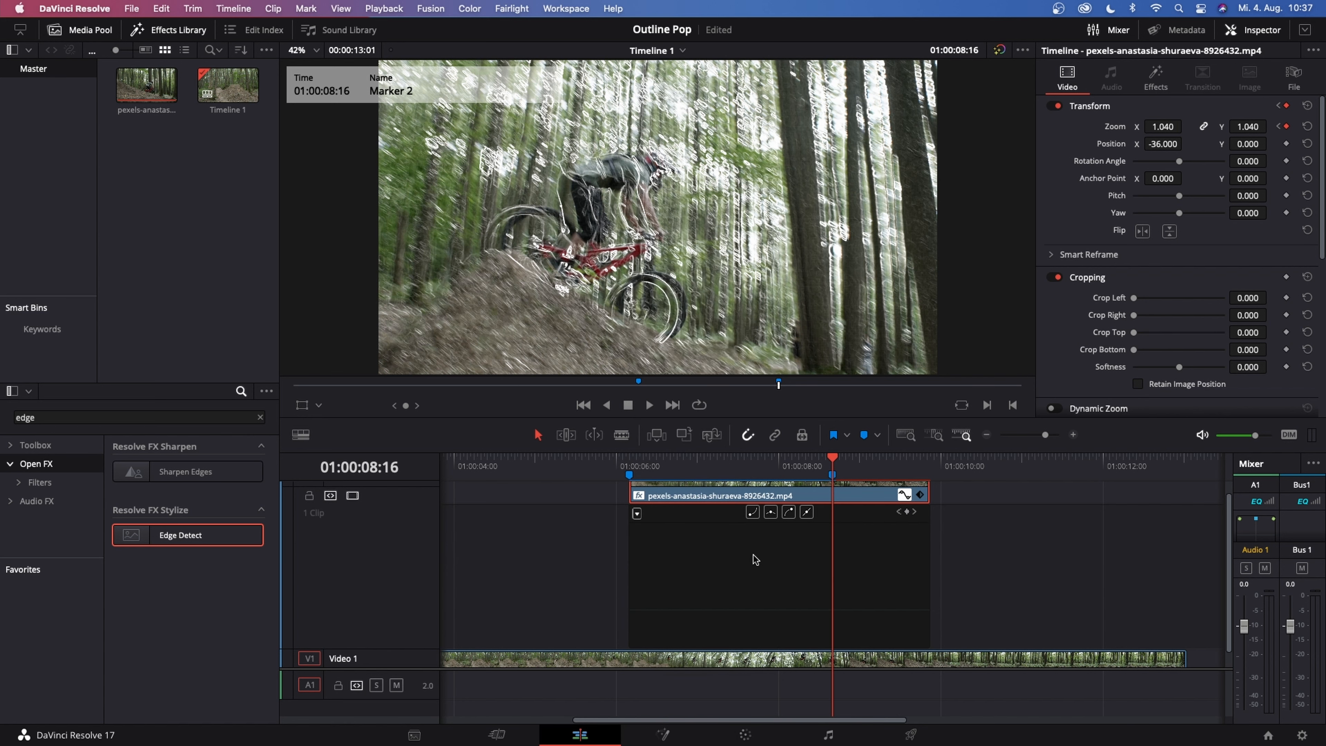
{"action": "left_click", "coordinate": [716, 614]}
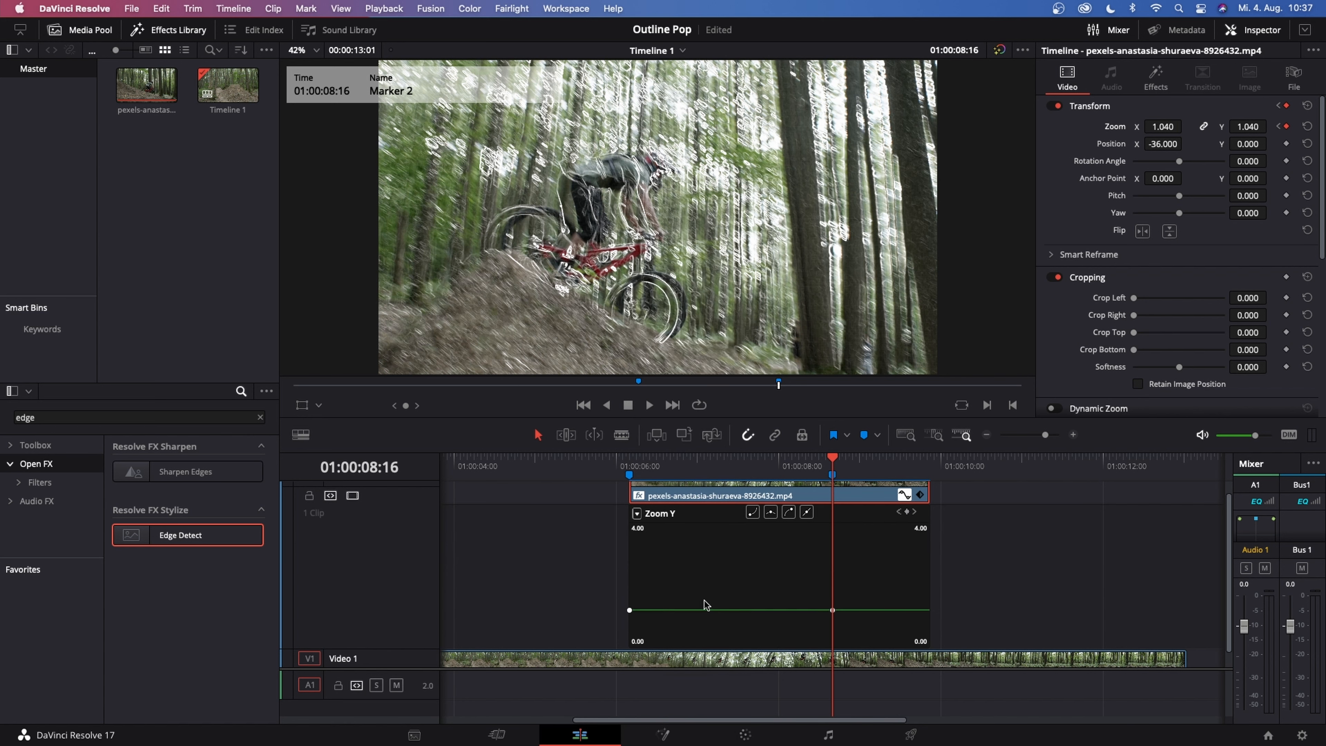
Bend the Zoom Y curve with the first keyframe's Bezier handle so it rises to about 1.50, and close the curve editor
{"action": "left_click", "coordinate": [629, 610]}
{"action": "left_click", "coordinate": [680, 610], "text": "alt"}
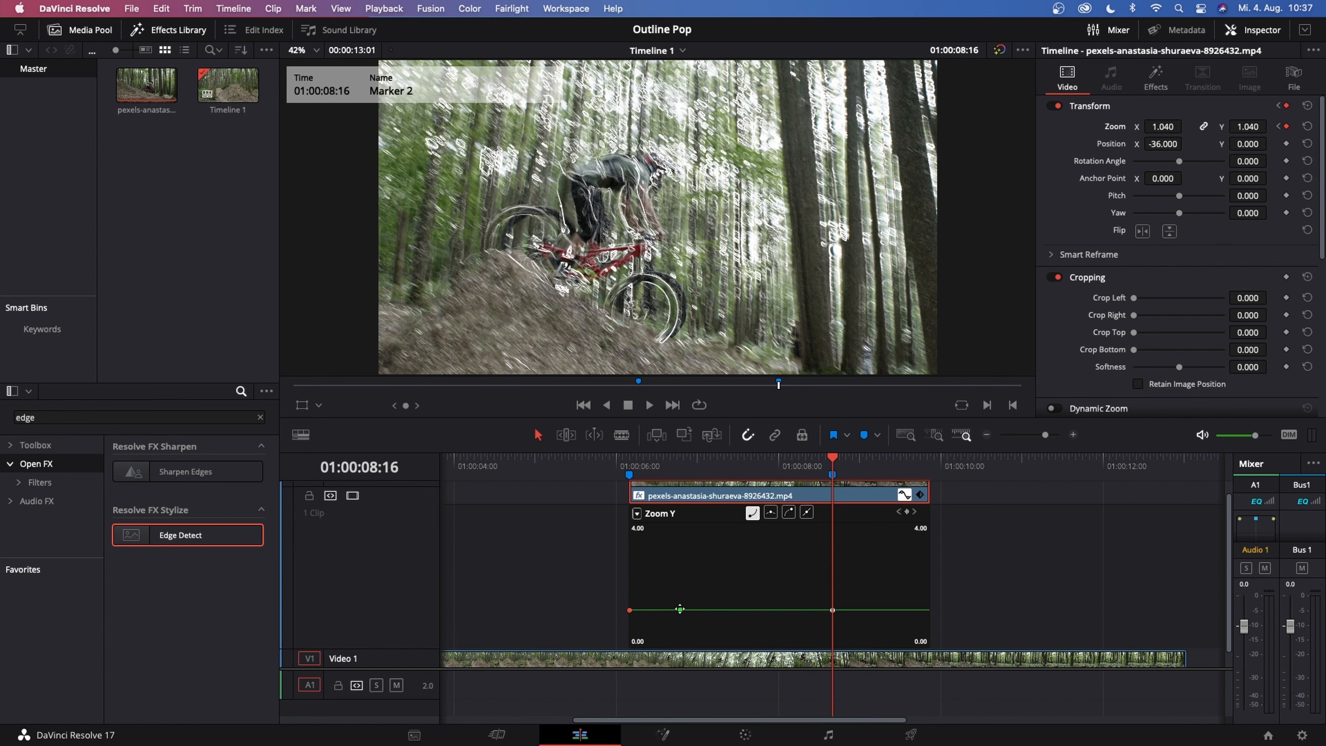
{"action": "left_click_drag", "start_coordinate": [679, 609], "coordinate": [628, 597]}
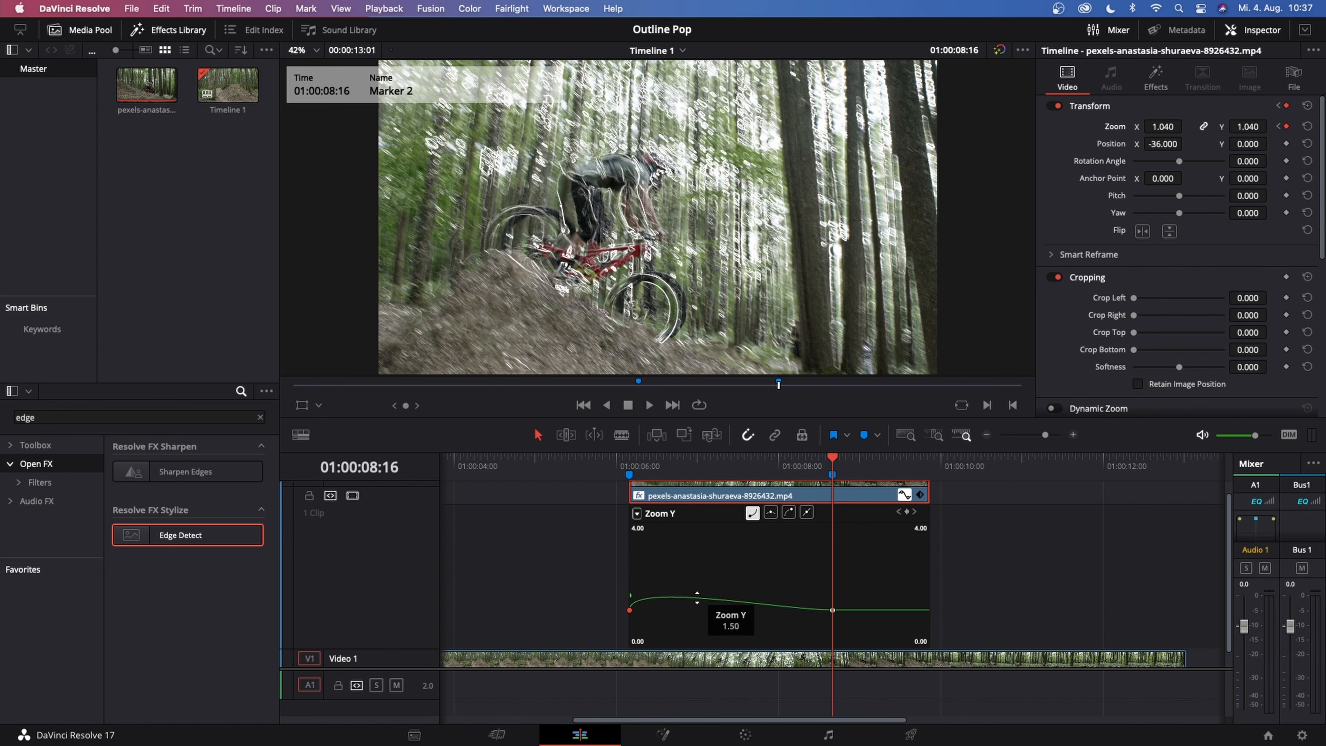
{"action": "left_click", "coordinate": [832, 609]}
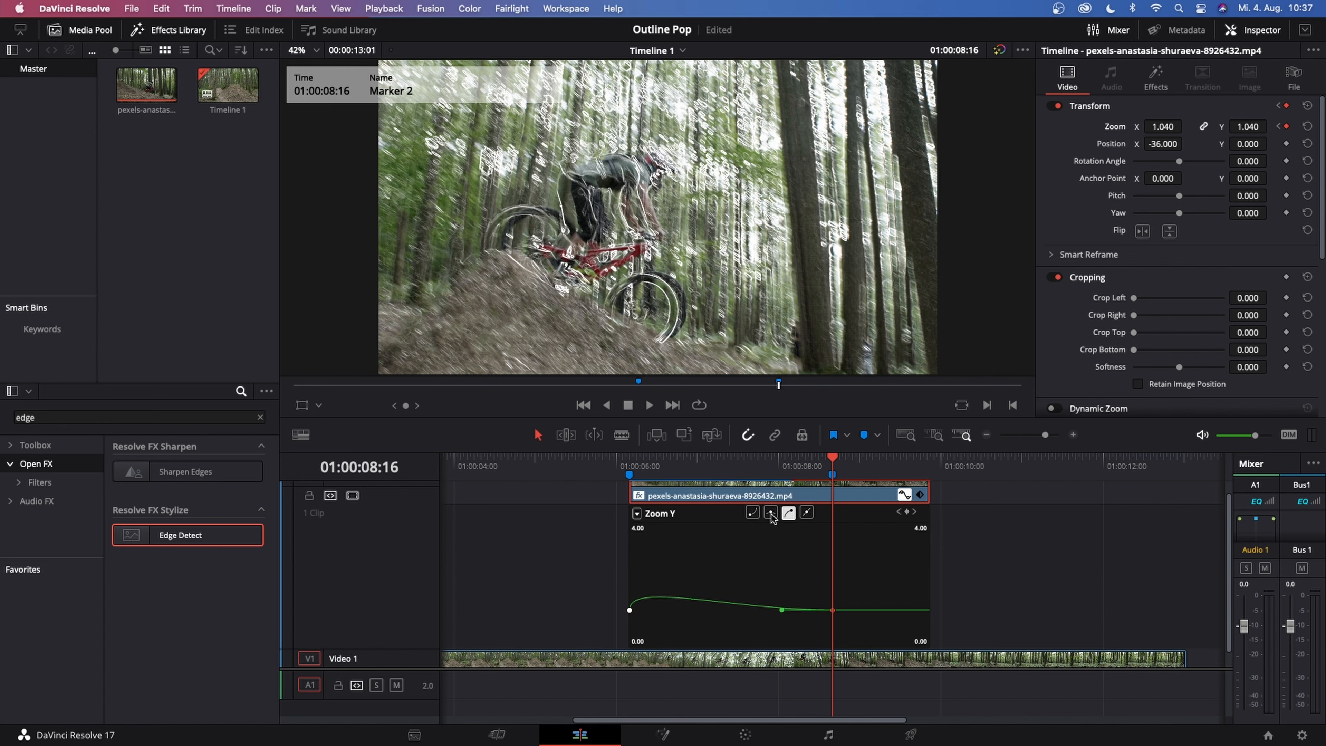
{"action": "scroll", "coordinate": [785, 564], "scroll_direction": "up", "scroll_amount": 1}
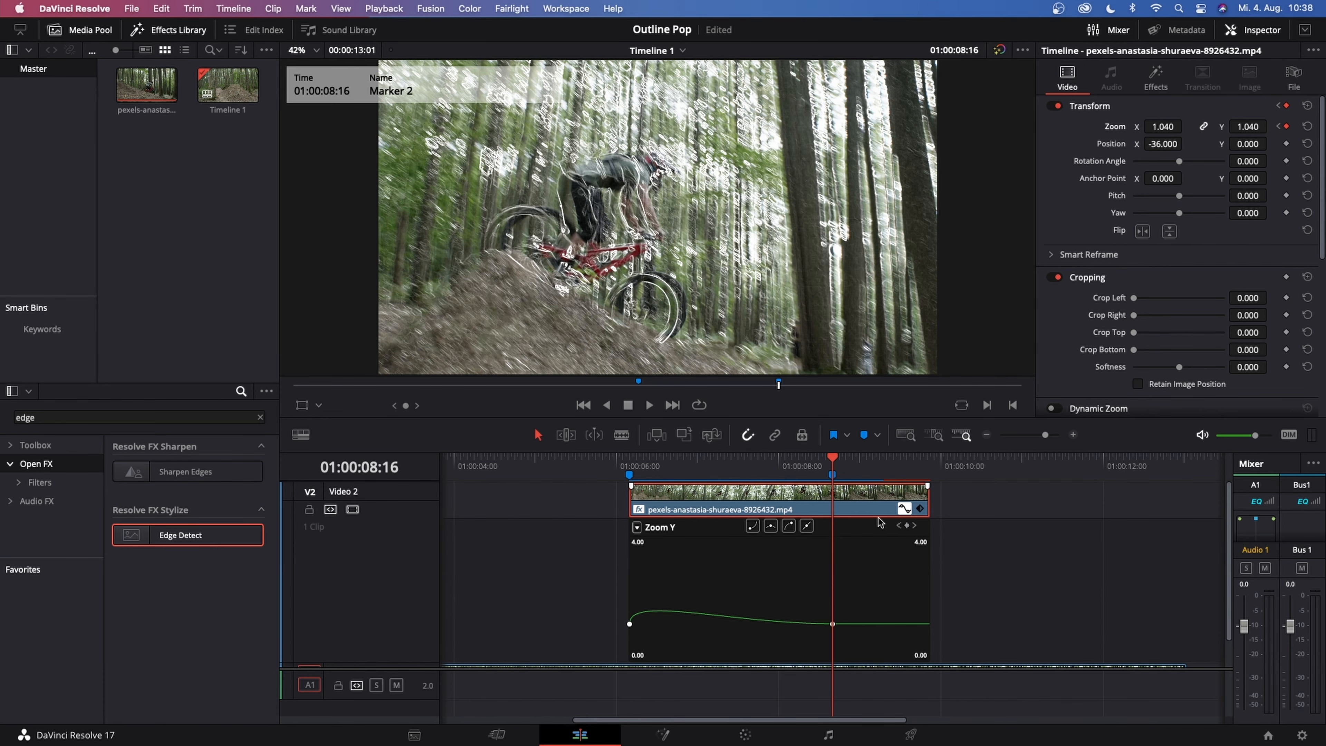
{"action": "left_click", "coordinate": [903, 509]}
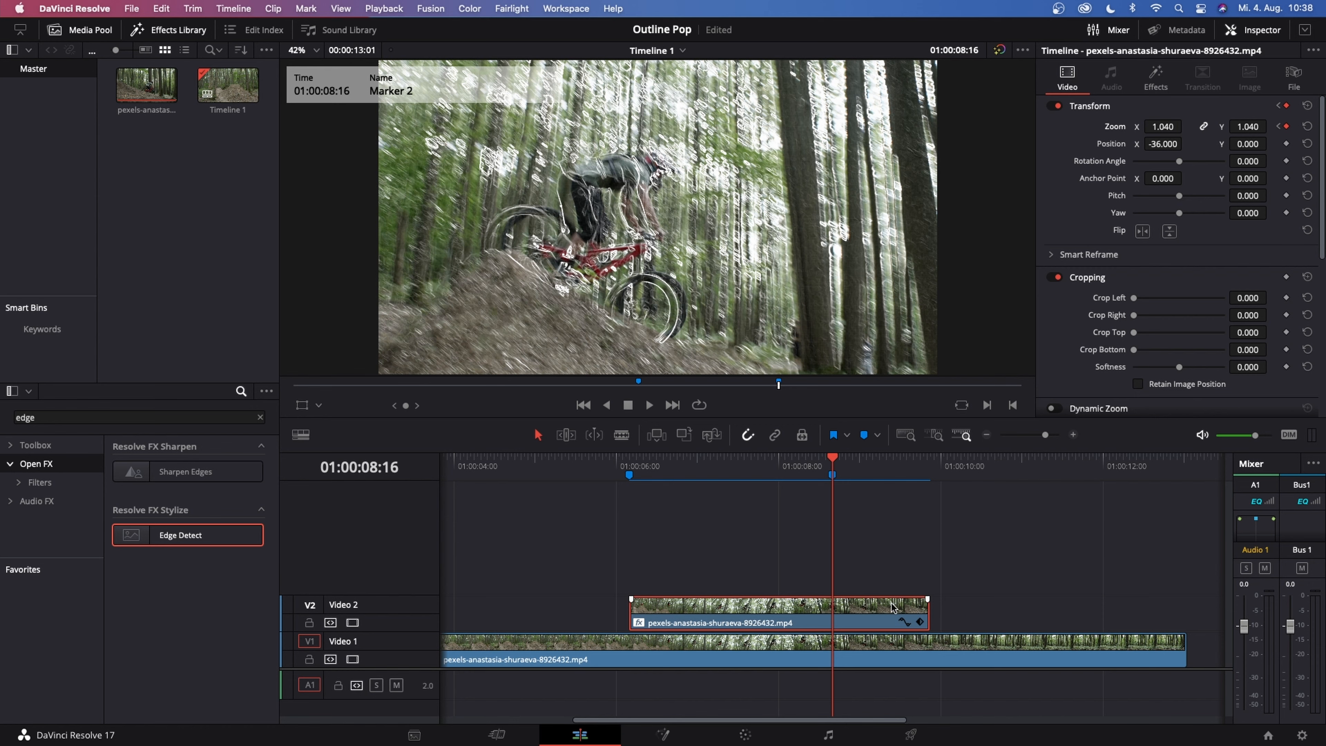
Add a fade-out of about 01:07 to the end of the Video 2 clip, starting near the second marker
{"action": "left_click", "coordinate": [927, 599]}
{"action": "left_click_drag", "start_coordinate": [928, 599], "coordinate": [825, 599]}
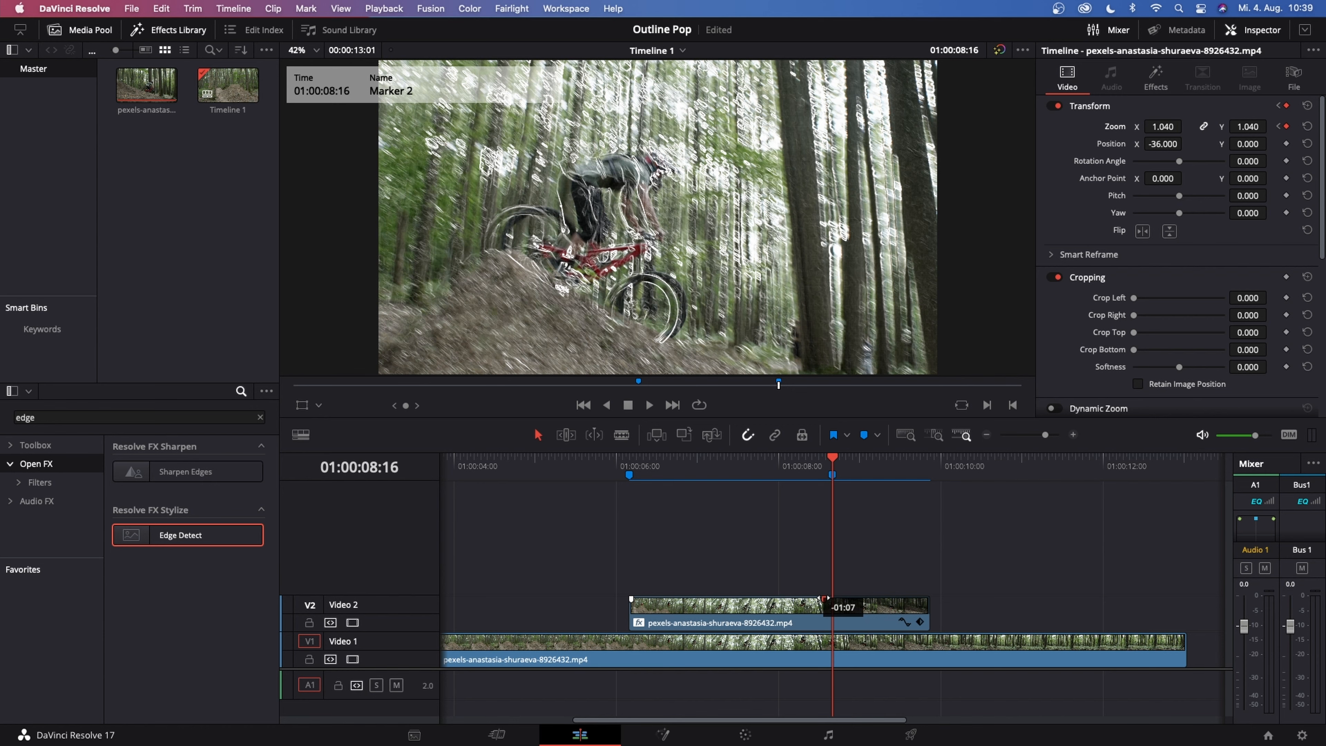
{"action": "left_click_drag", "start_coordinate": [824, 599], "coordinate": [824, 599]}
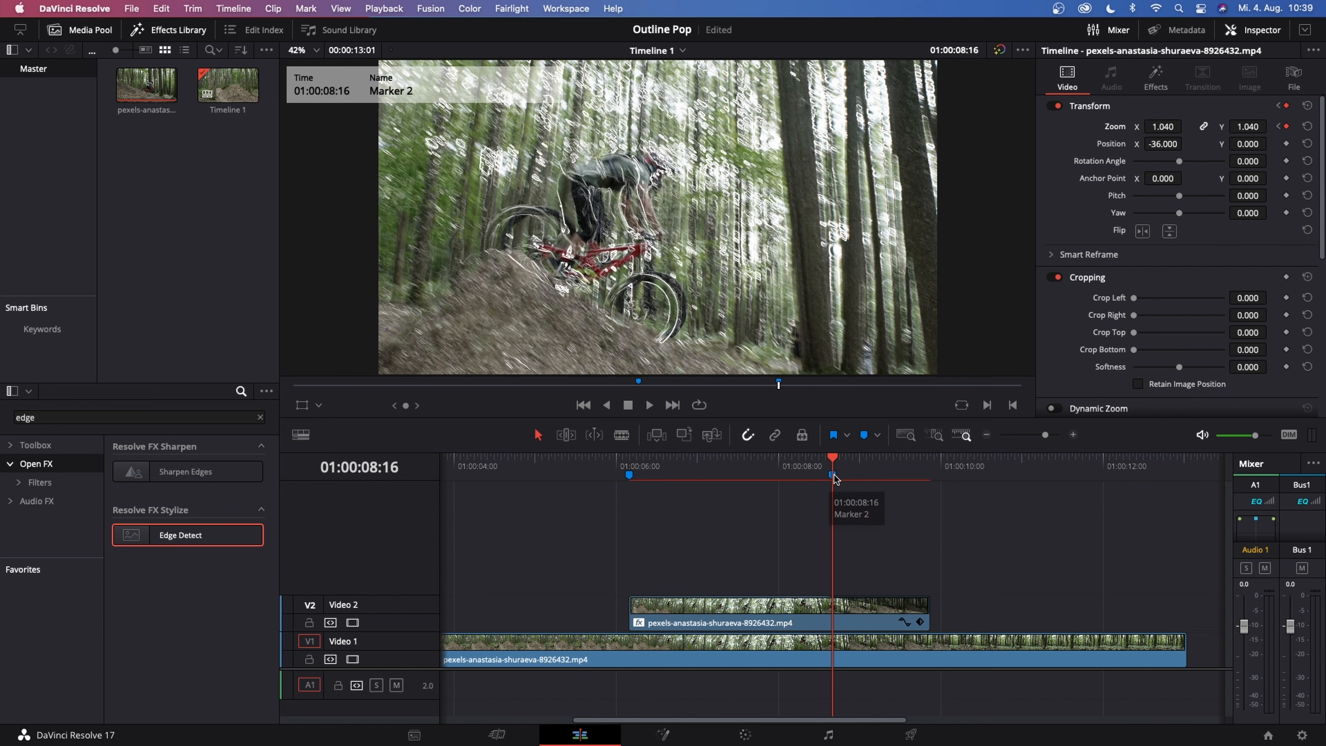
Turn on Render Cache Fusion Output for the Video 2 clip and set the playback Render Cache to Smart
{"action": "right_click", "coordinate": [758, 611]}
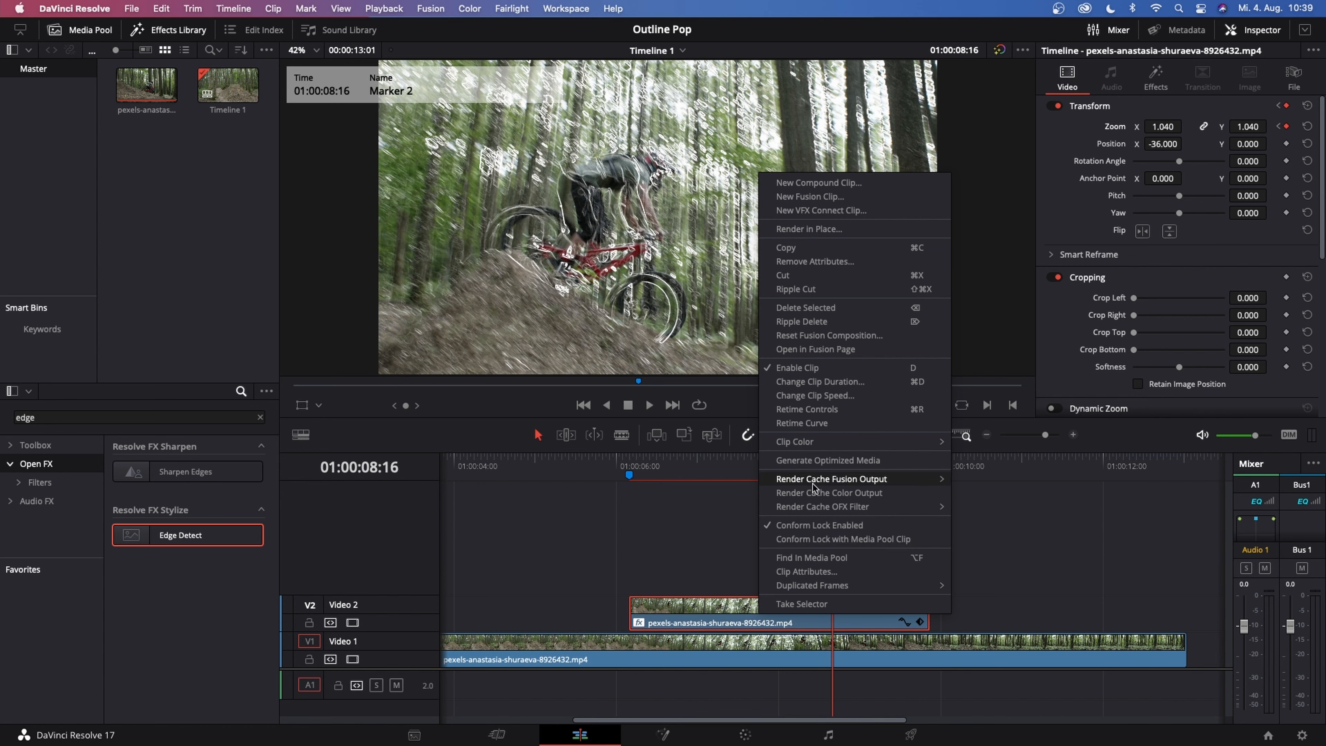
{"action": "mouse_move", "coordinate": [812, 482]}
{"action": "left_click", "coordinate": [984, 496]}
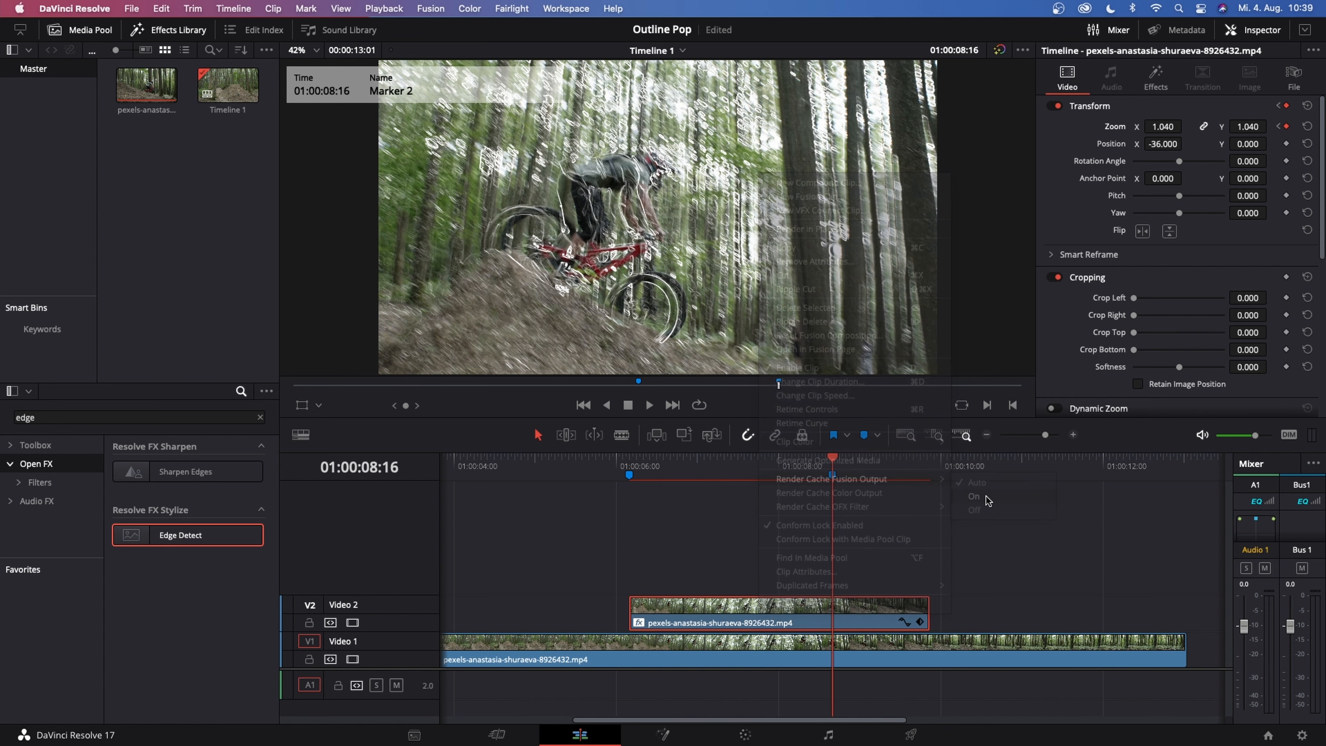
{"action": "left_click", "coordinate": [383, 11]}
{"action": "mouse_move", "coordinate": [542, 89]}
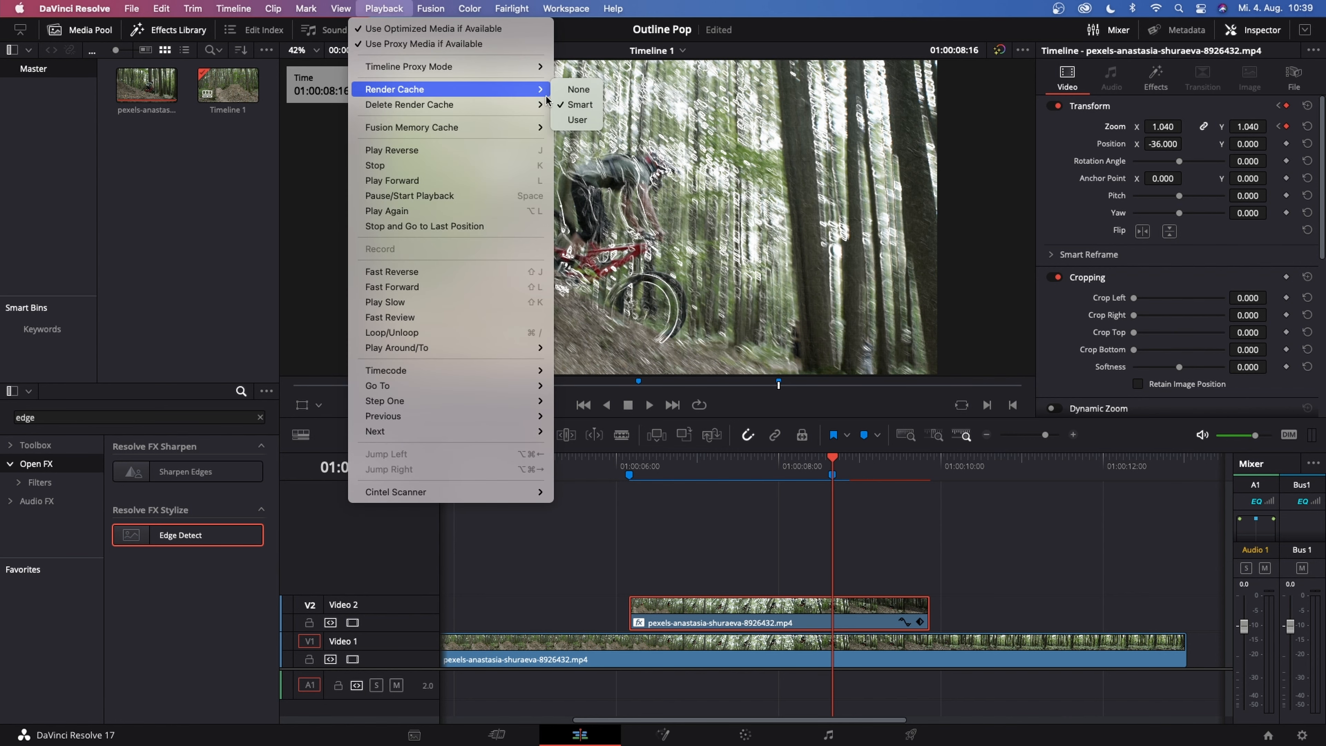
{"action": "left_click", "coordinate": [576, 106]}
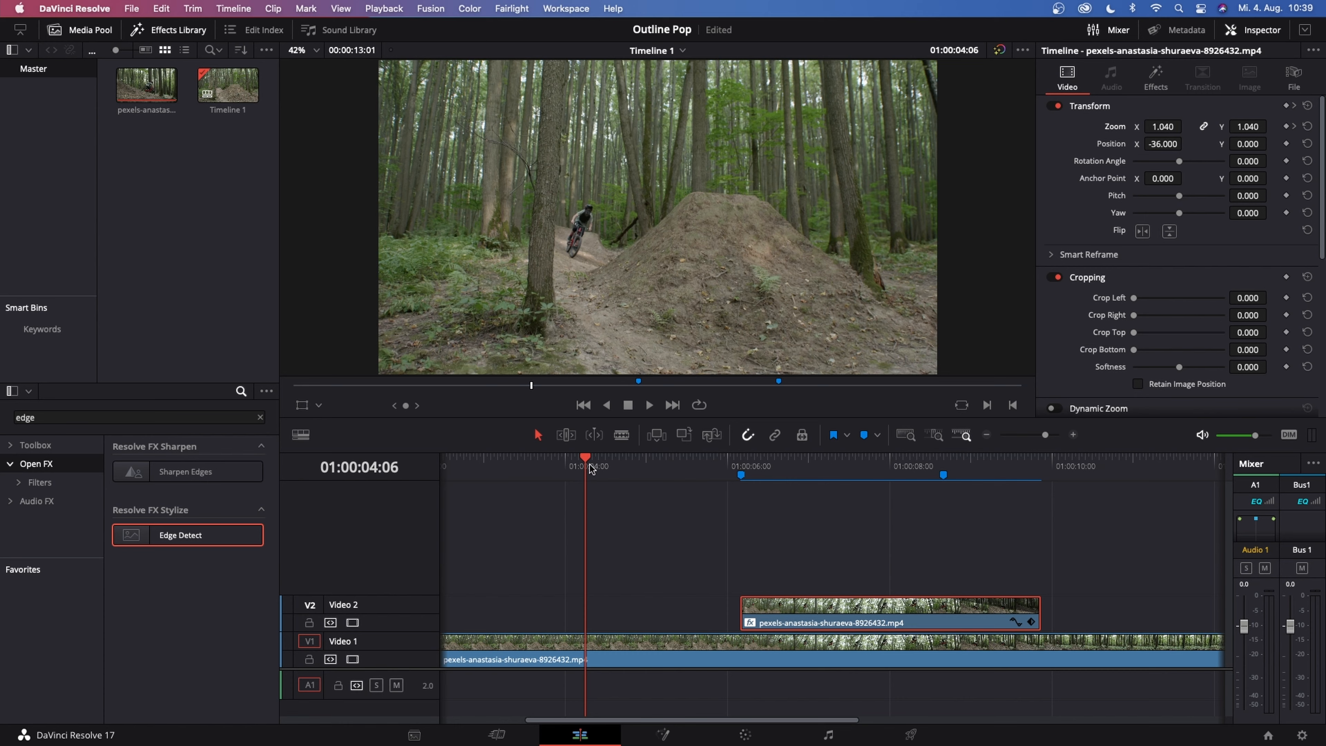
Play the timeline from about 01:00:02:21 through the outline section to review the pop effect
{"action": "left_click_drag", "start_coordinate": [590, 469], "coordinate": [474, 466]}
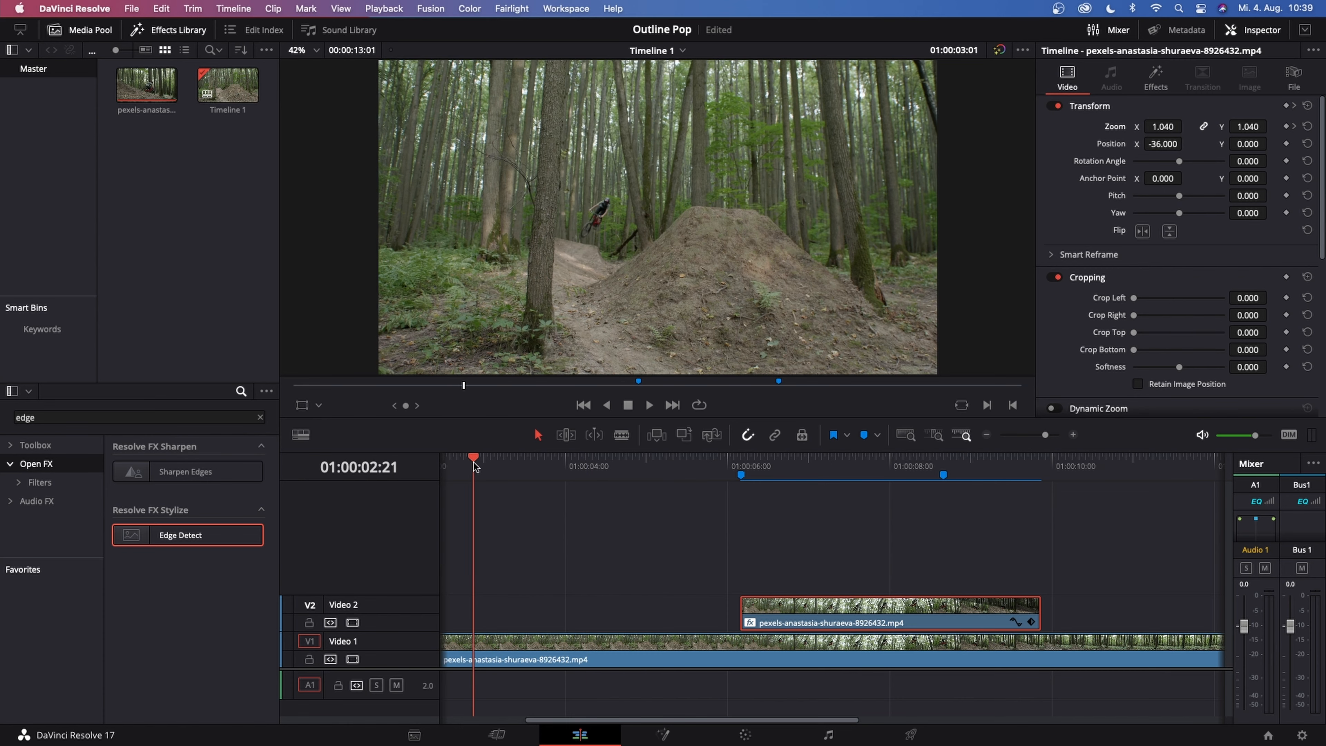
{"action": "left_click", "coordinate": [647, 406]}
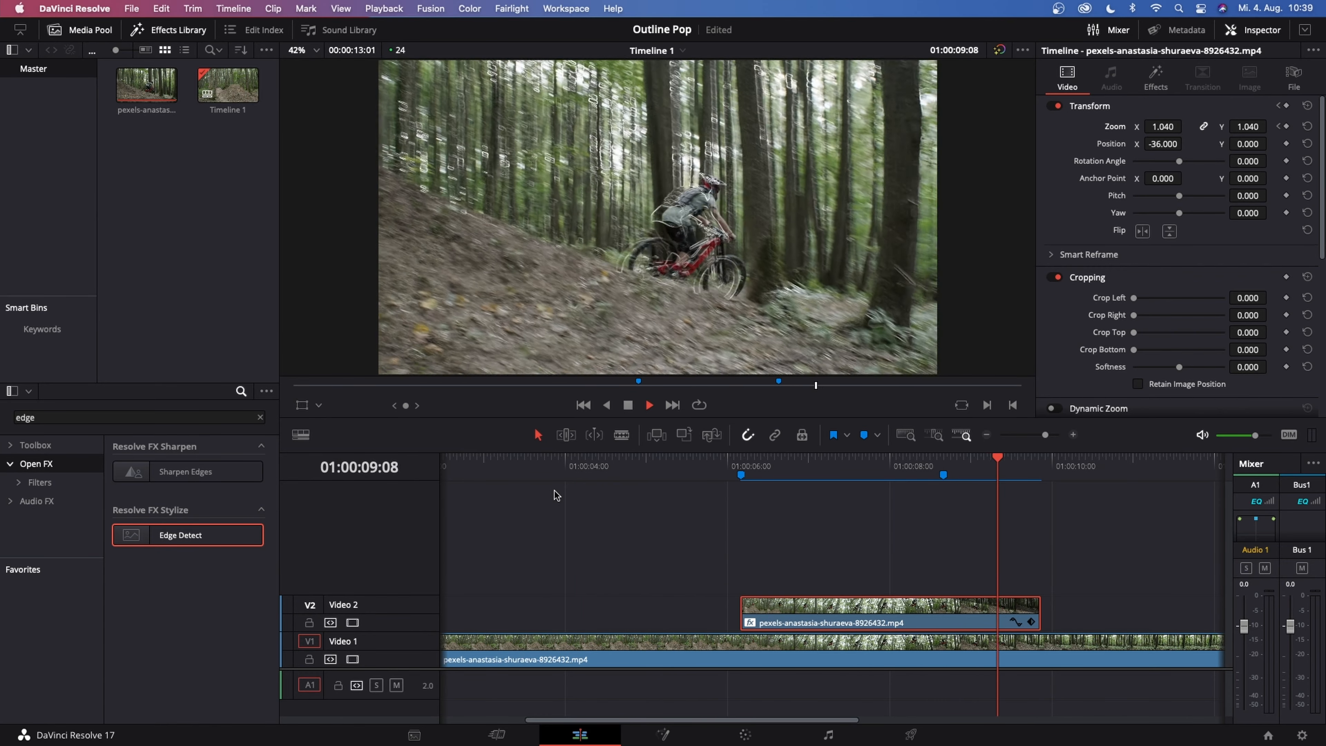
{"action": "key", "text": "space"}
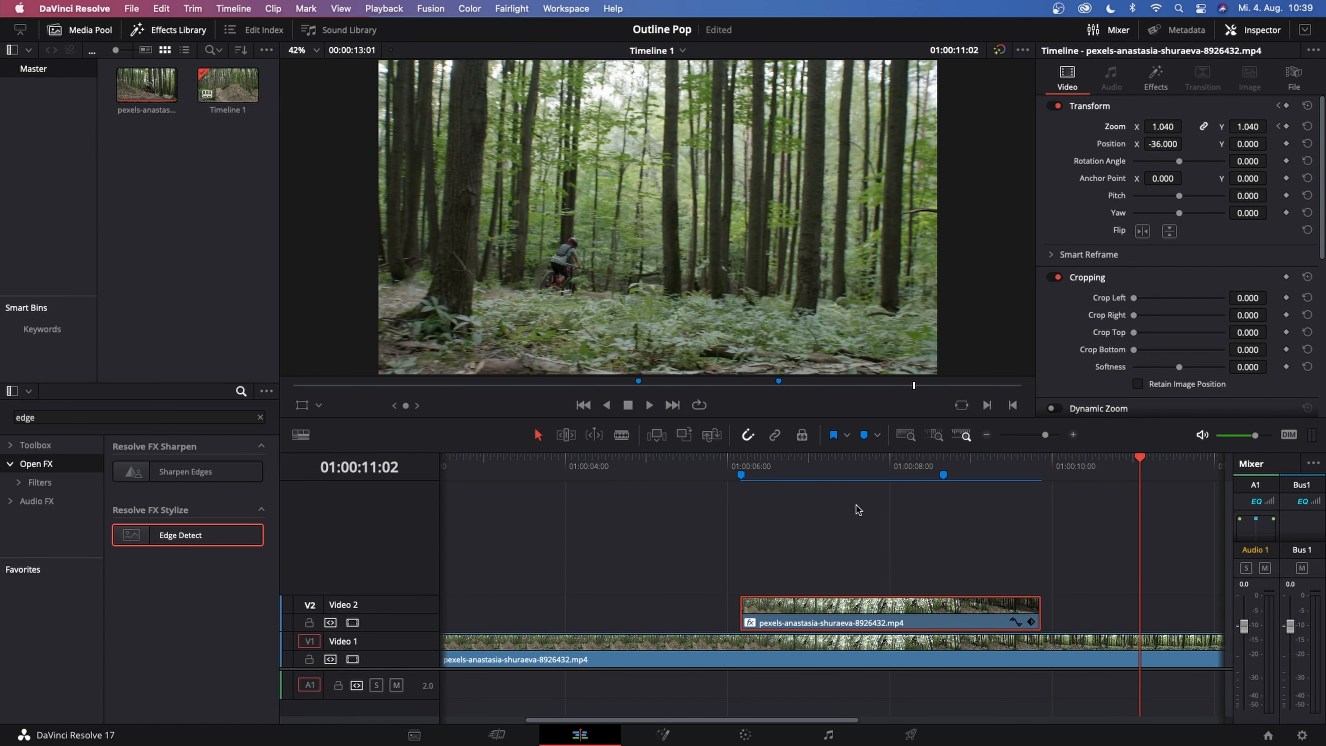